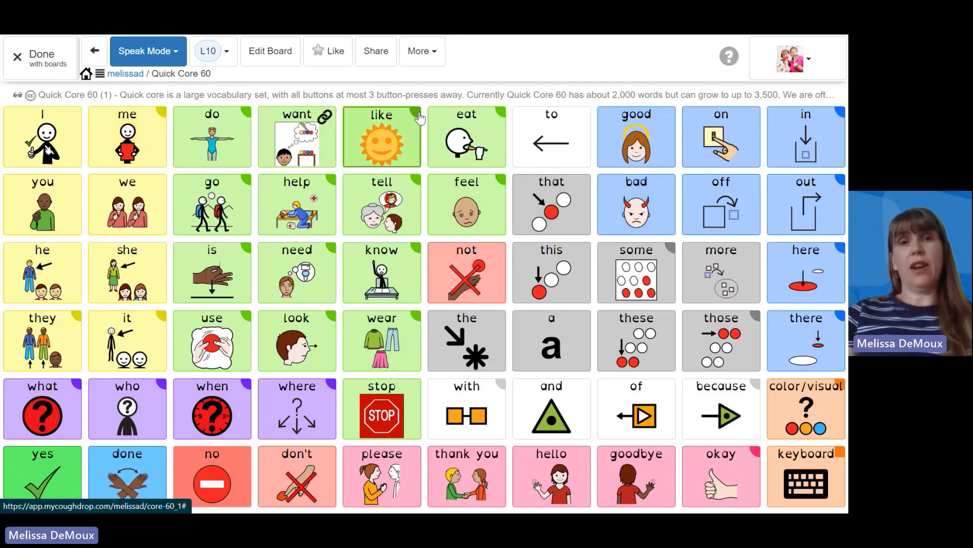
Step: Test the board link on "like" and the web link on "want", returning to the Quick Core 60 board each time
left_click(401, 133)
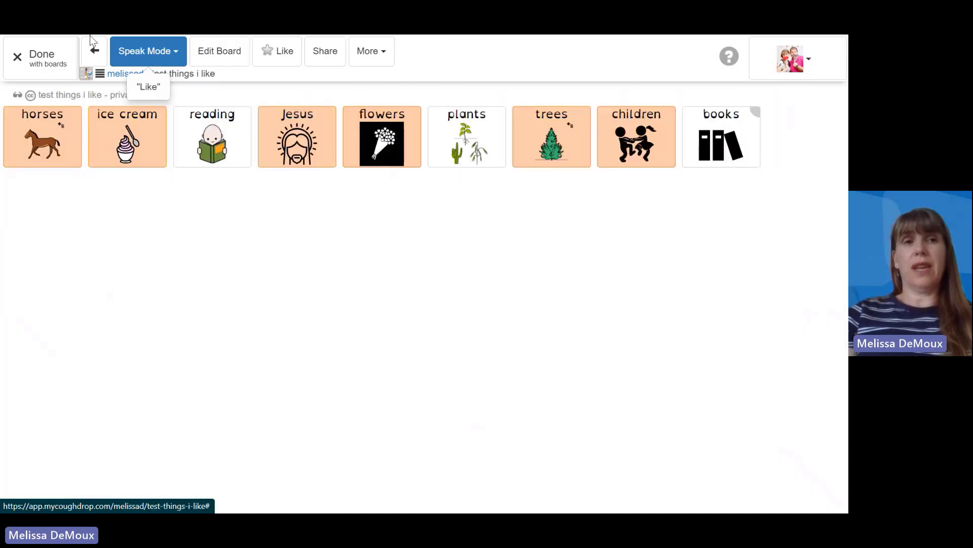
left_click(97, 59)
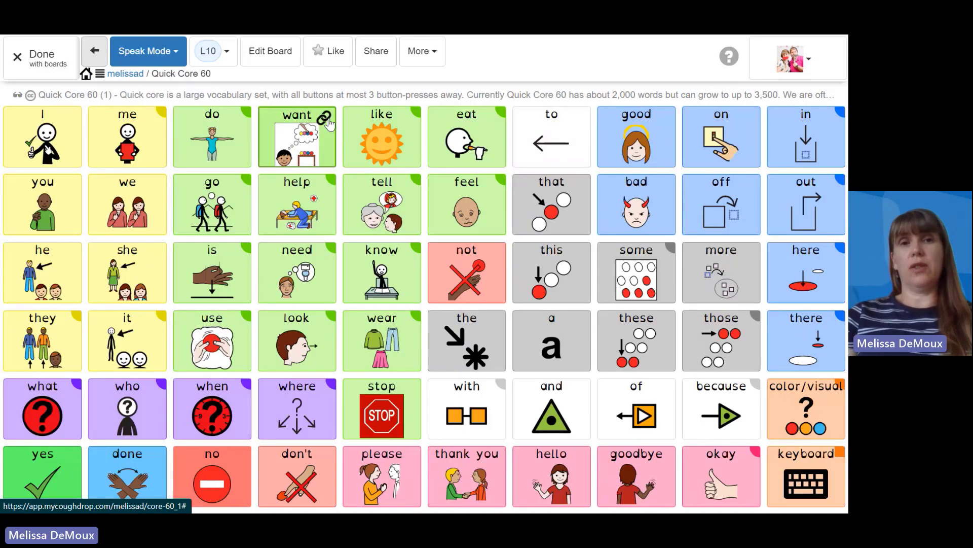
mouse_move(326, 125)
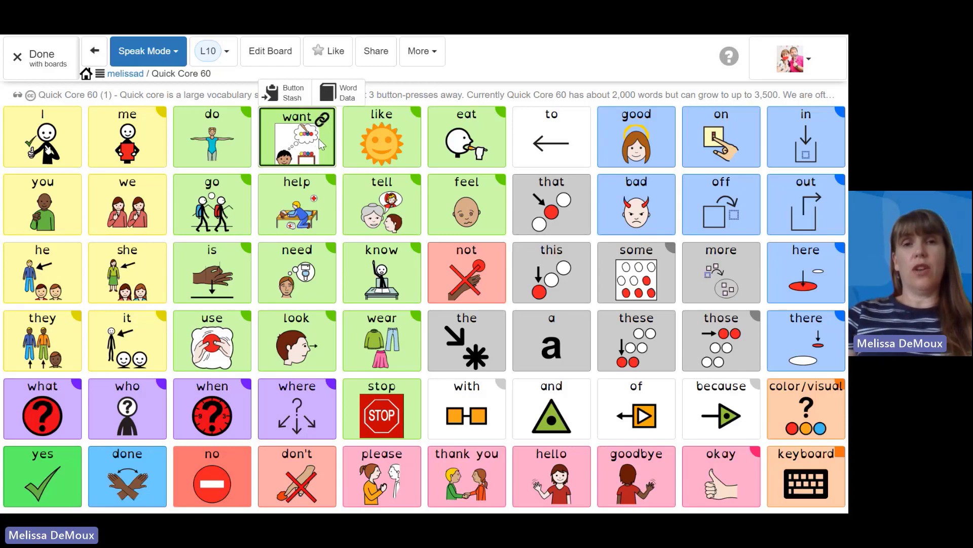
left_click(319, 142)
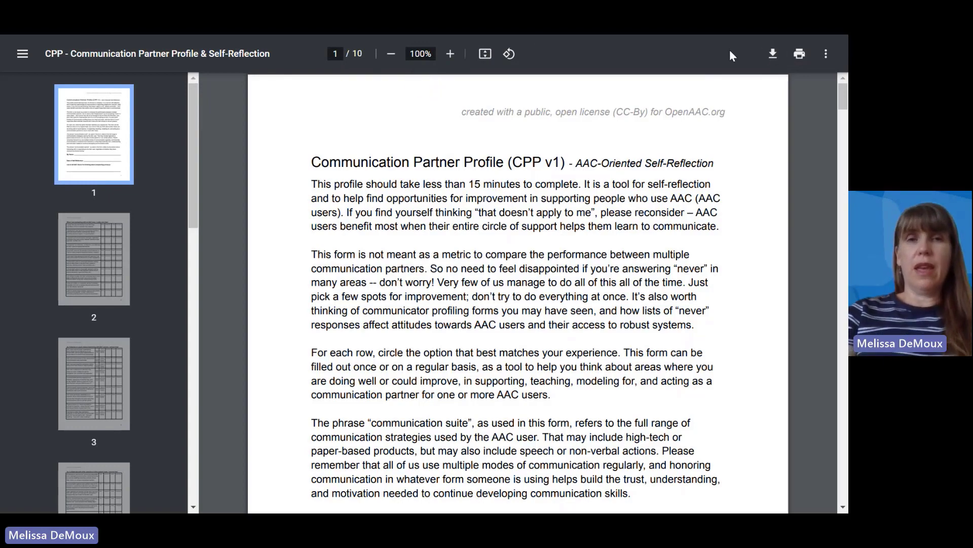
key("F11")
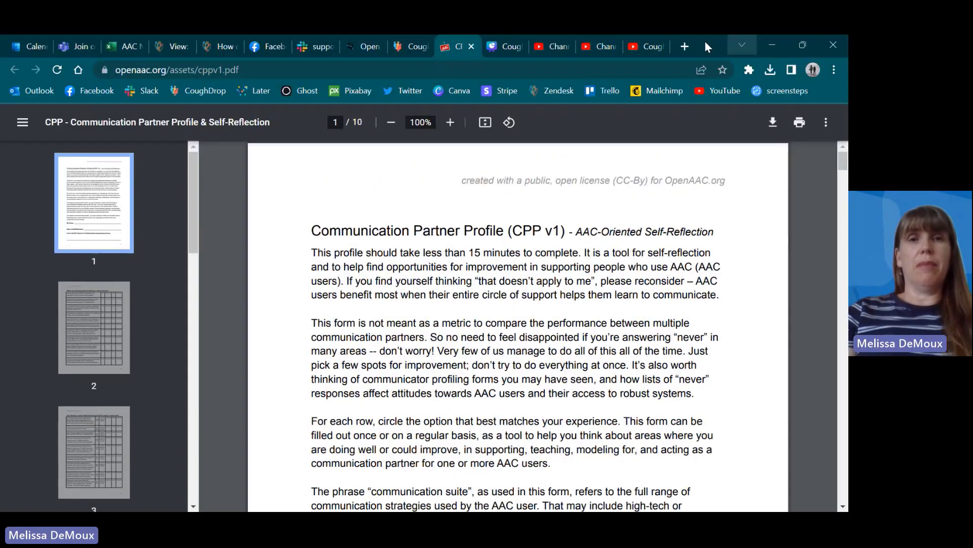
left_click(470, 48)
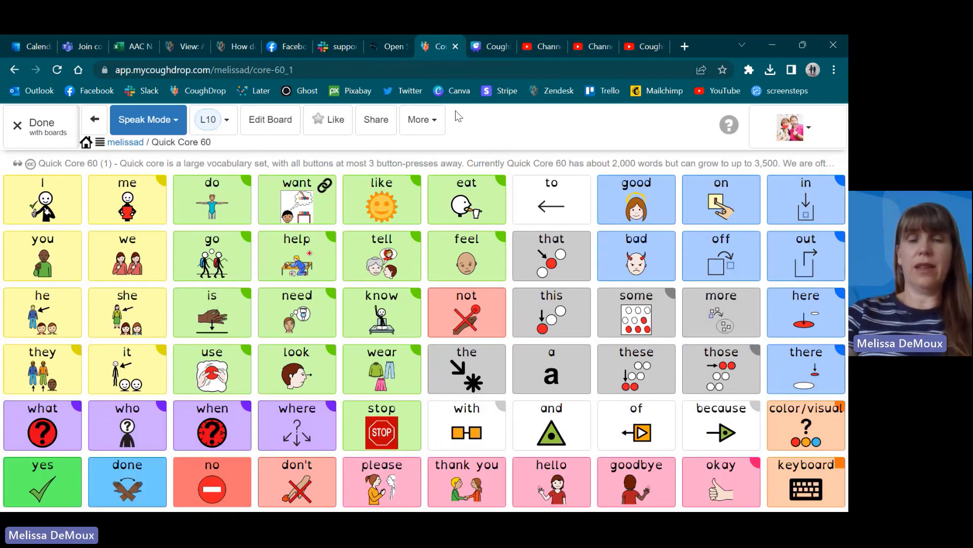
key("F11")
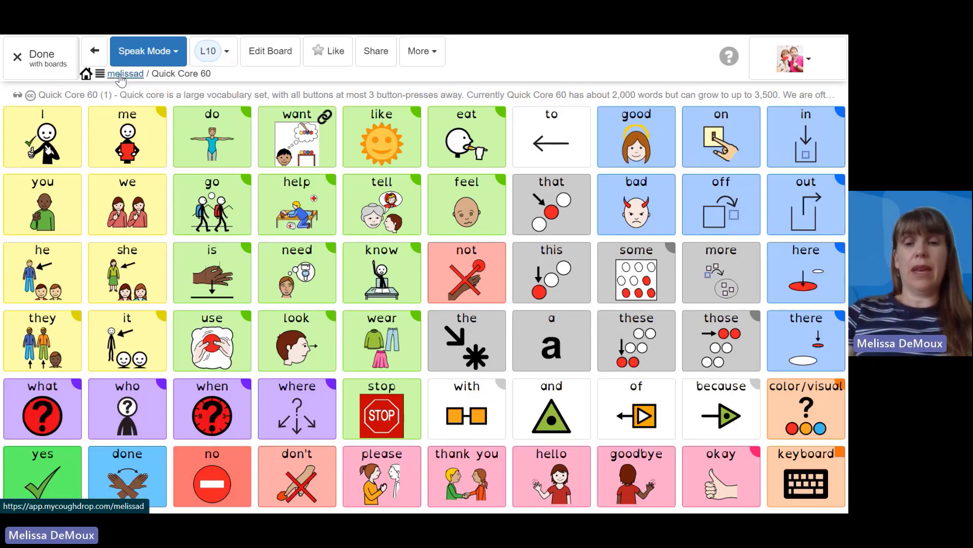
key("F11")
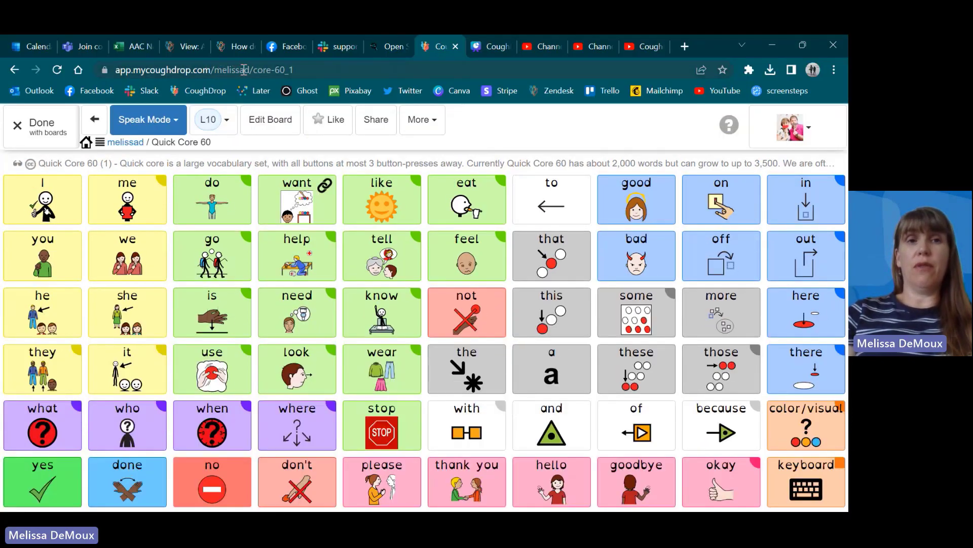
key("F11")
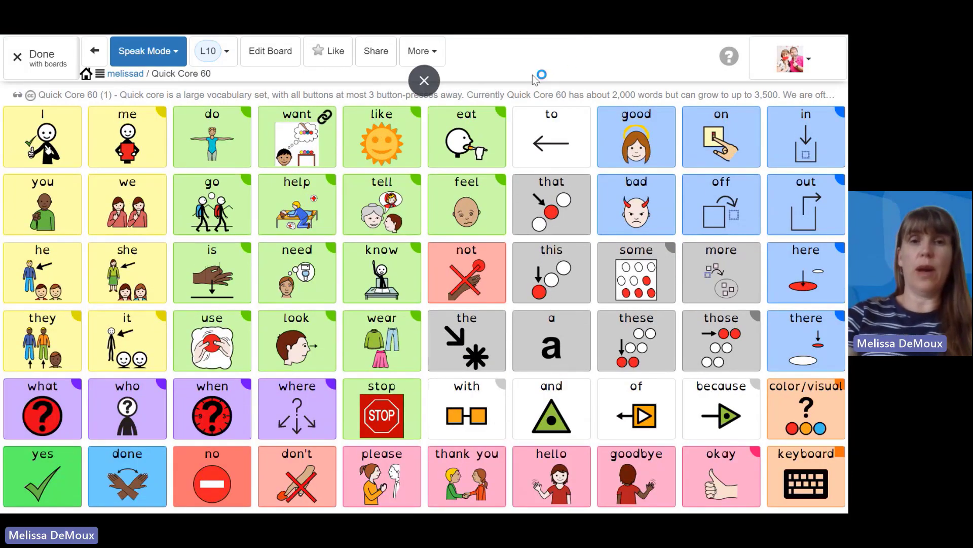
Step: Review the basic and additional options for copying the Quick Core 60 board, and close them without making a copy
key("F11")
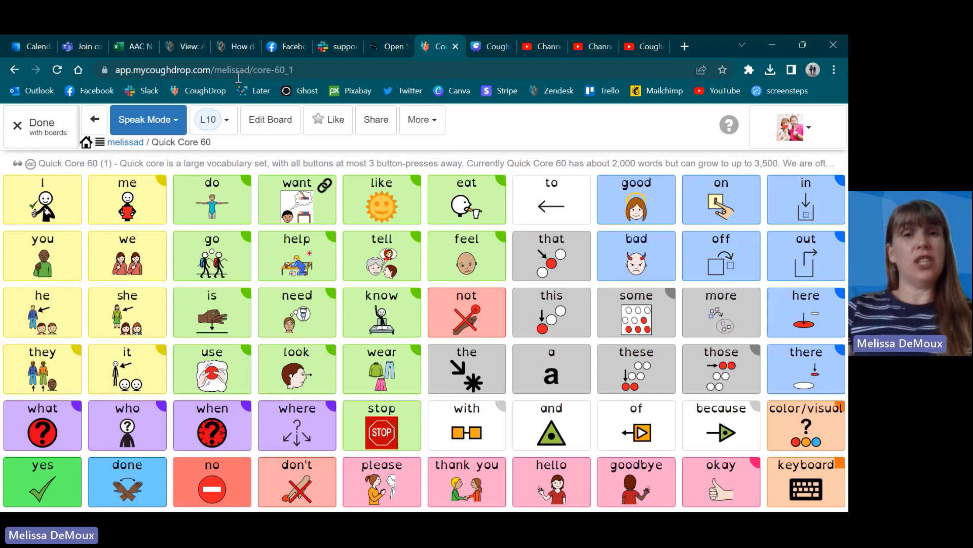
left_click(419, 119)
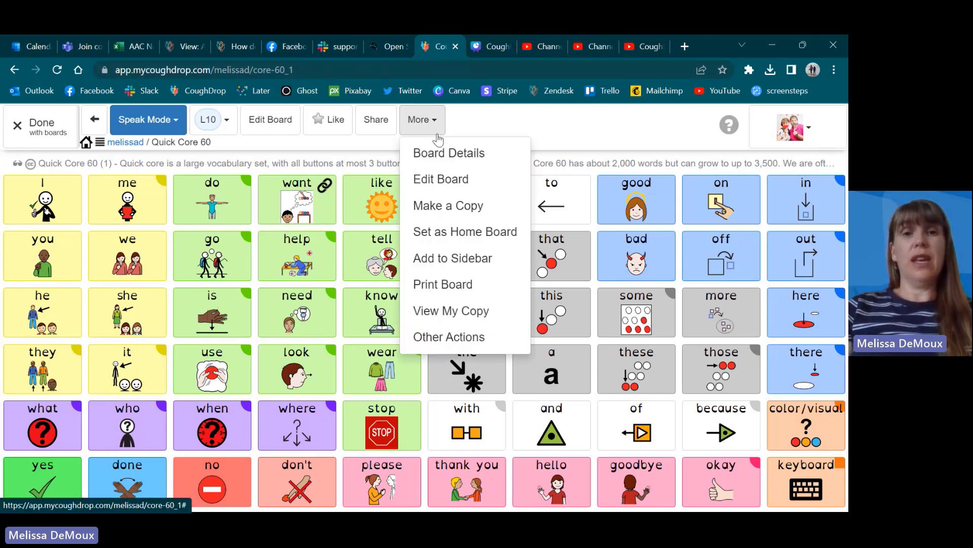
left_click(460, 207)
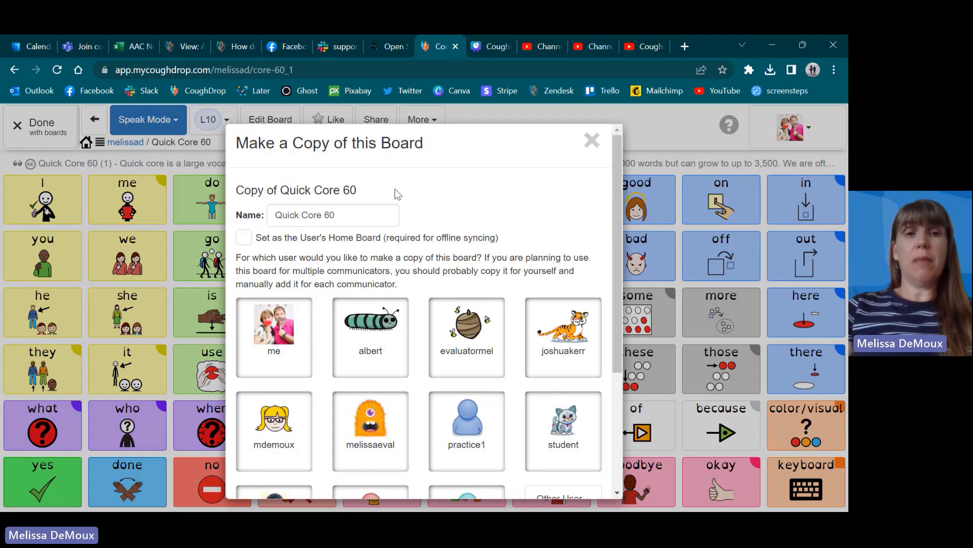
left_click_drag(615, 193, 613, 363)
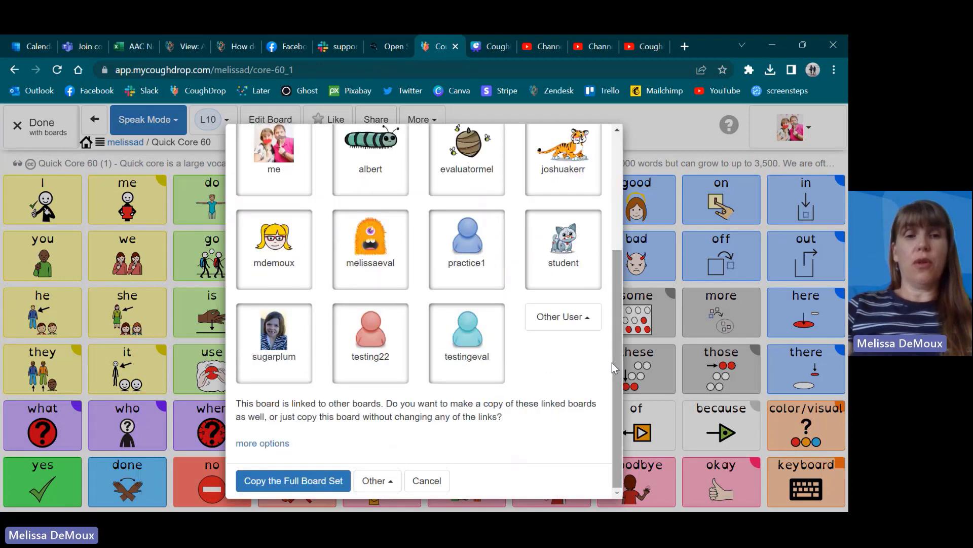
left_click(261, 443)
scroll(613, 323, "down", 3)
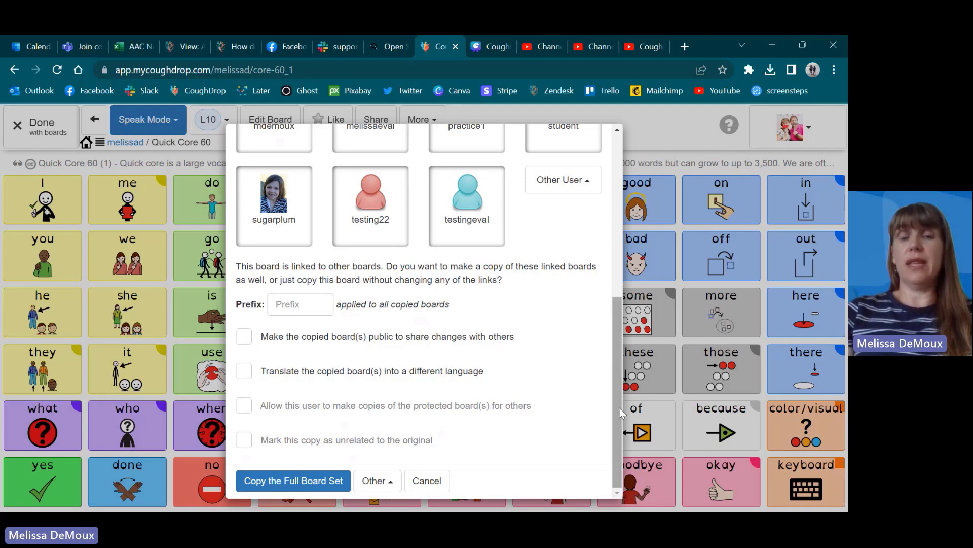
left_click_drag(619, 407, 613, 206)
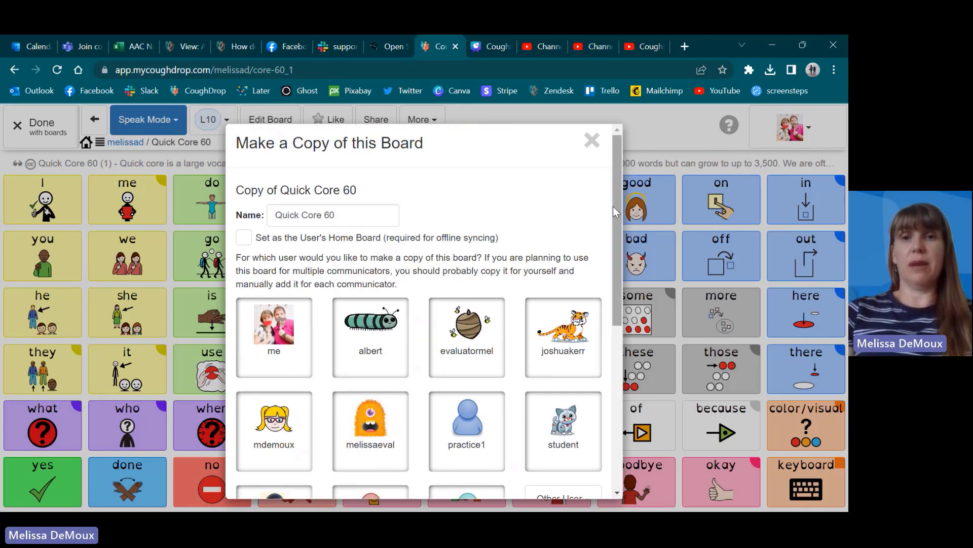
left_click(592, 141)
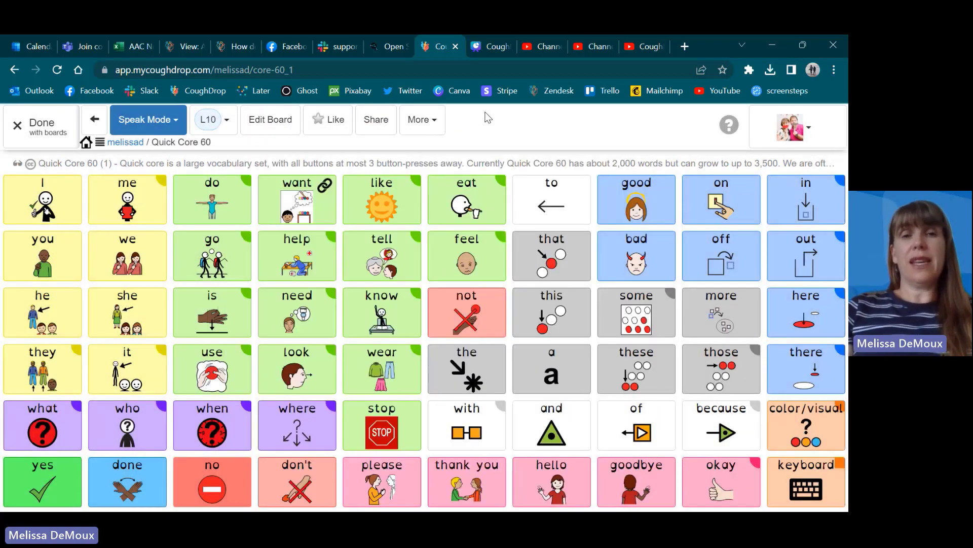
Step: Open the "like" button's action settings in board edit mode and view its linked board, test-things-i-like
left_click(275, 123)
left_click(384, 185)
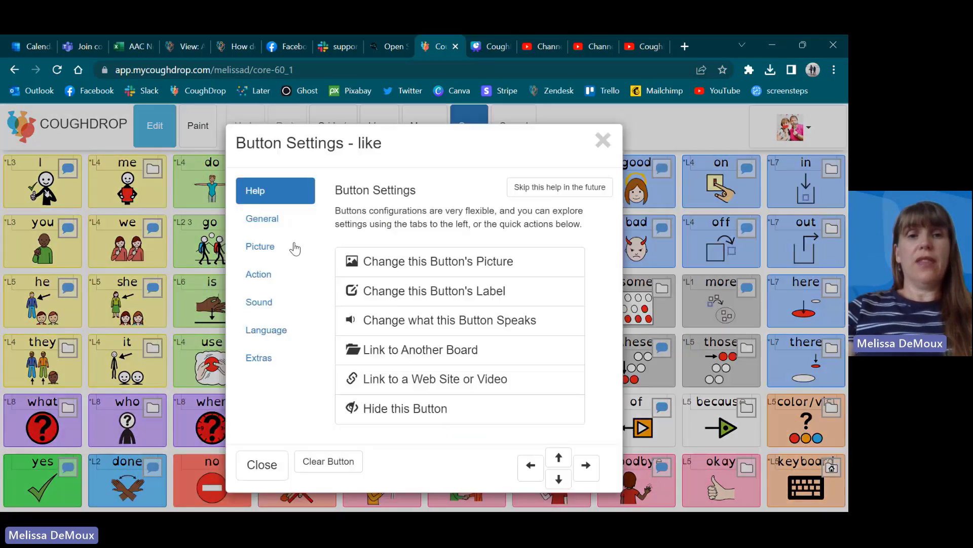
left_click(259, 275)
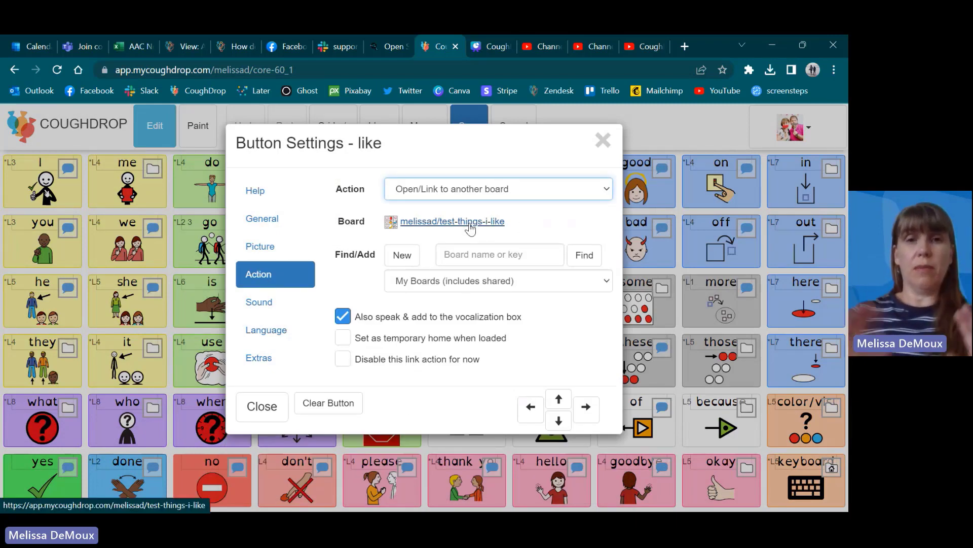
left_click(442, 226)
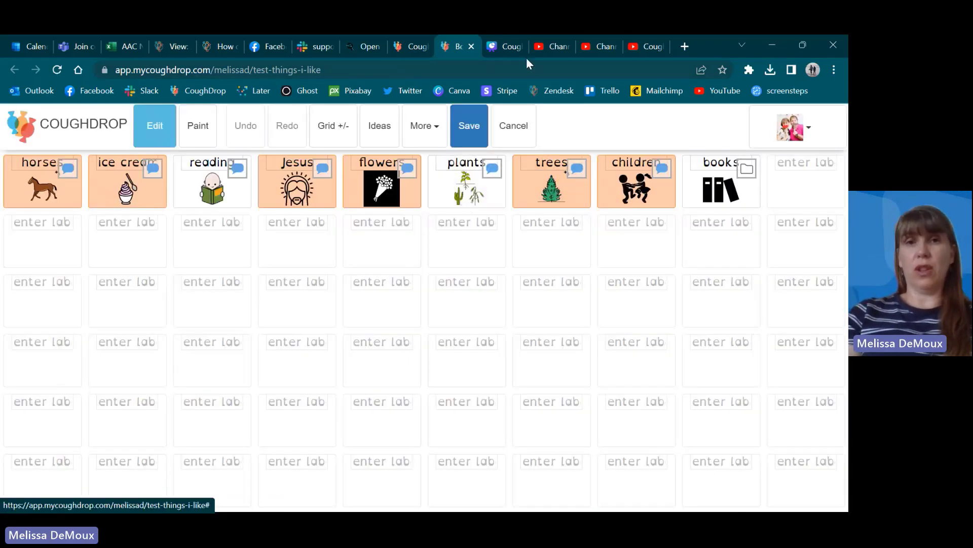
left_click(471, 47)
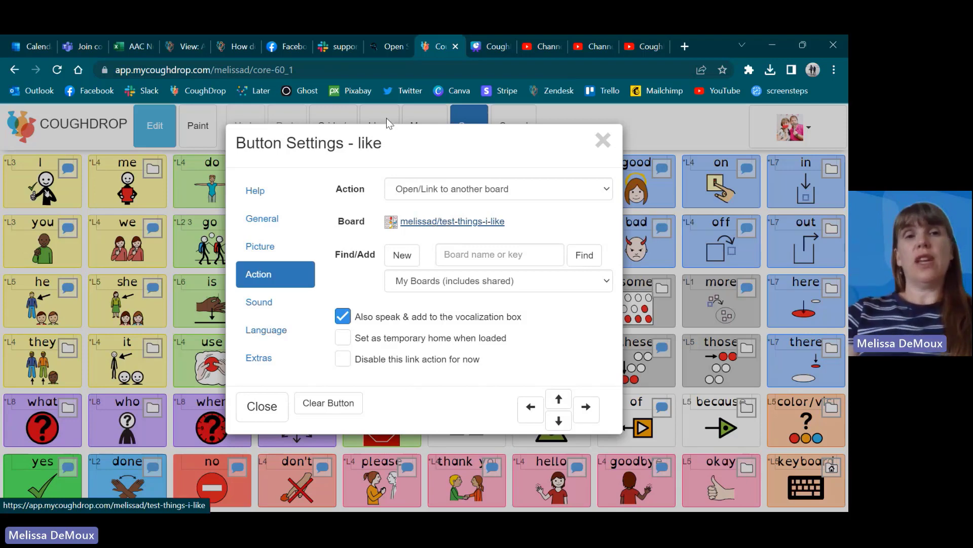
Step: Enter the current board's key, ending in core-60_1, as the board to find for the link, and check the available search scopes
left_click_drag(294, 69, 215, 70)
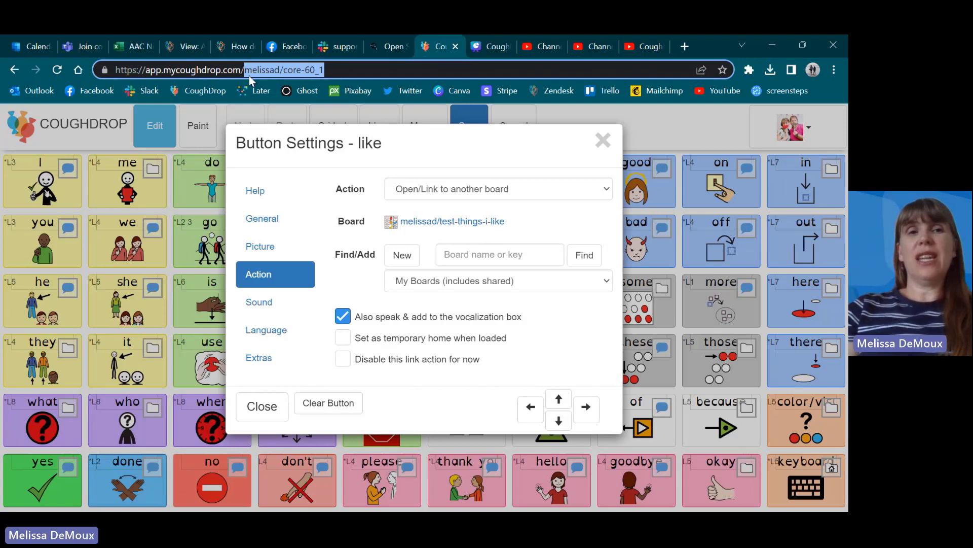
left_click(463, 255)
key("ctrl+v")
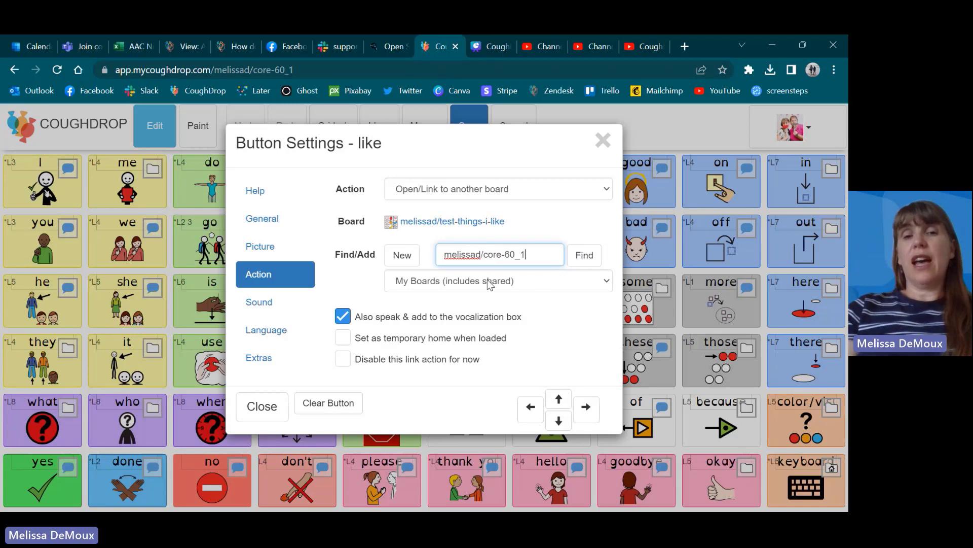
left_click(529, 284)
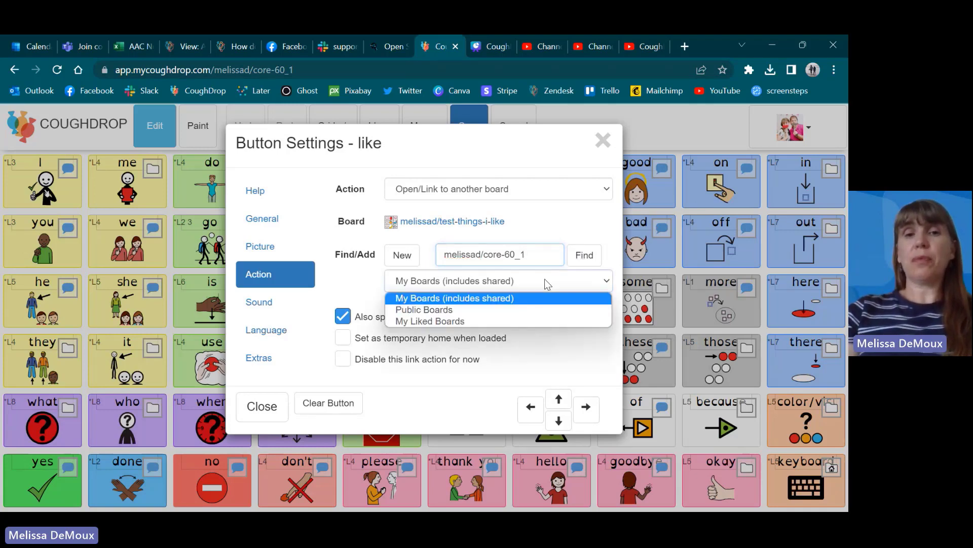
left_click(552, 211)
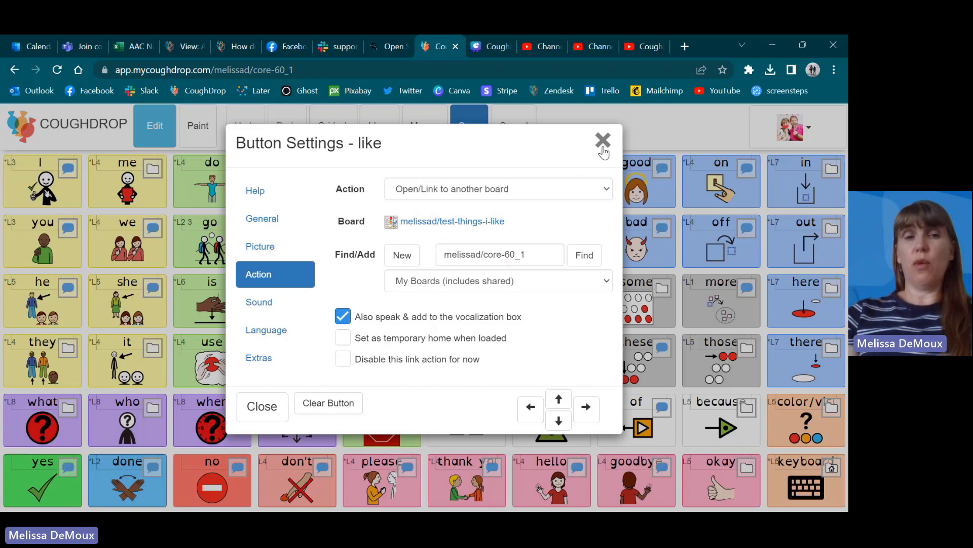
Step: Re-enter the button's label as "like" and try hiding the label when the picture is shown, turning that option back off
left_click(261, 218)
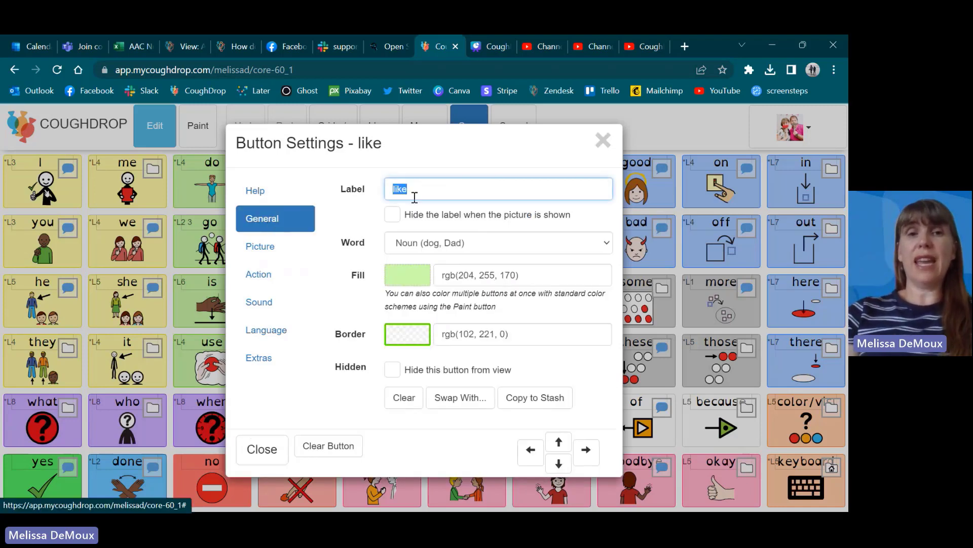
key("BackSpace")
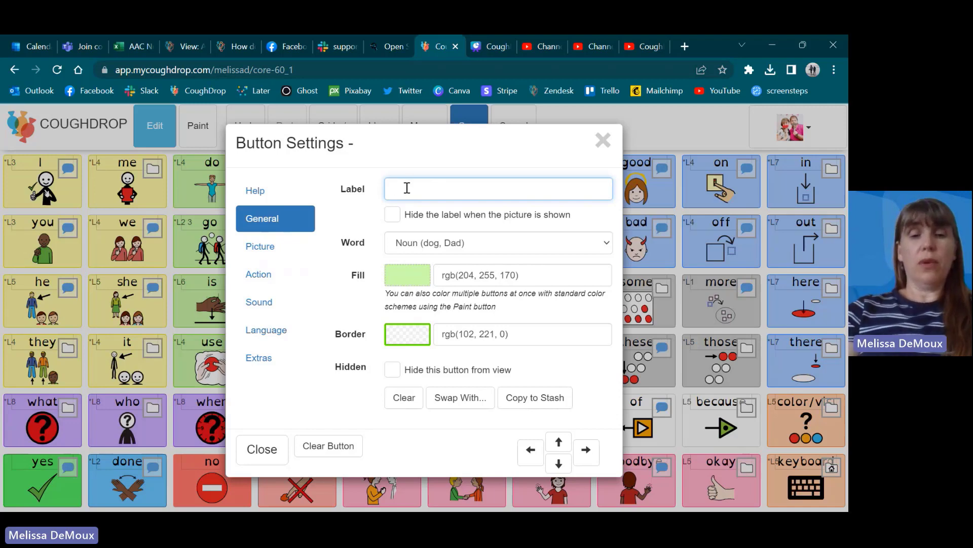
type("like")
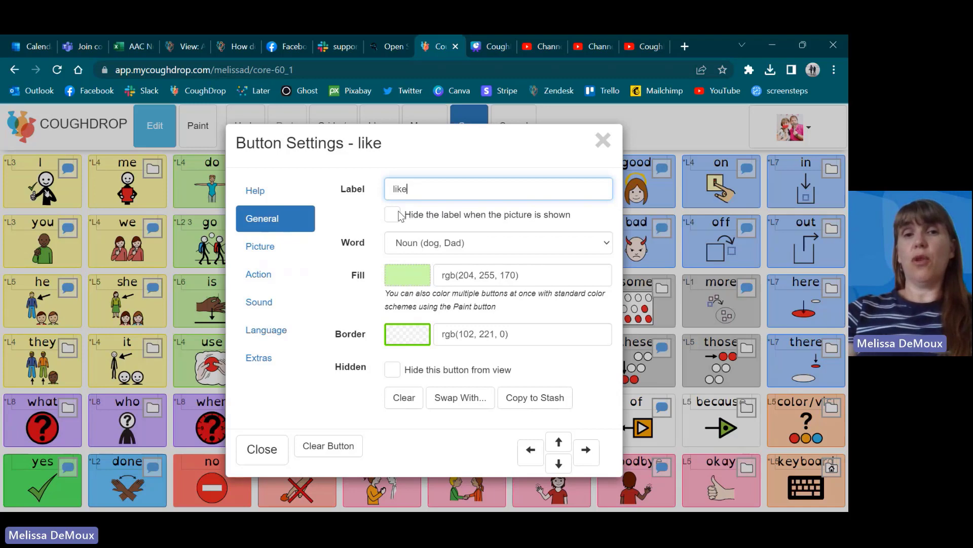
left_click(393, 215)
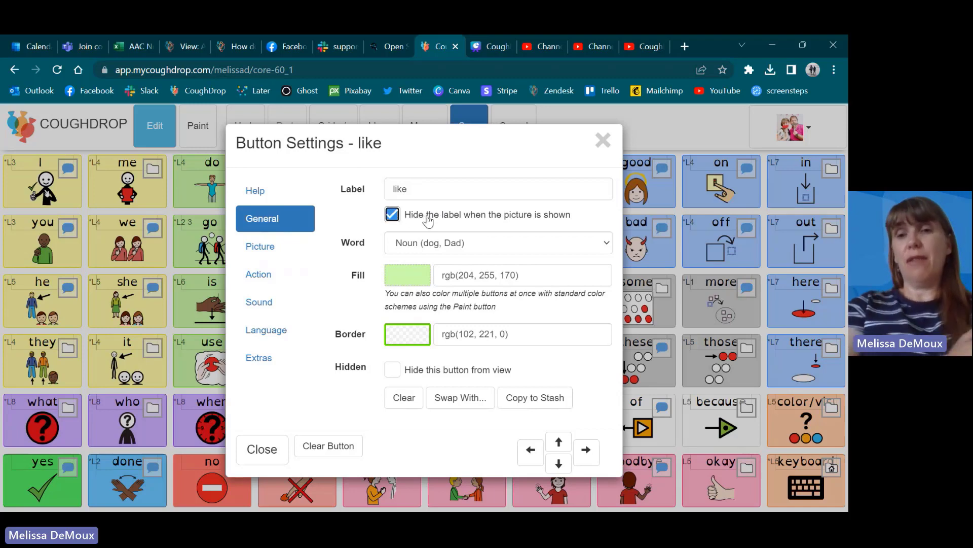
left_click(393, 215)
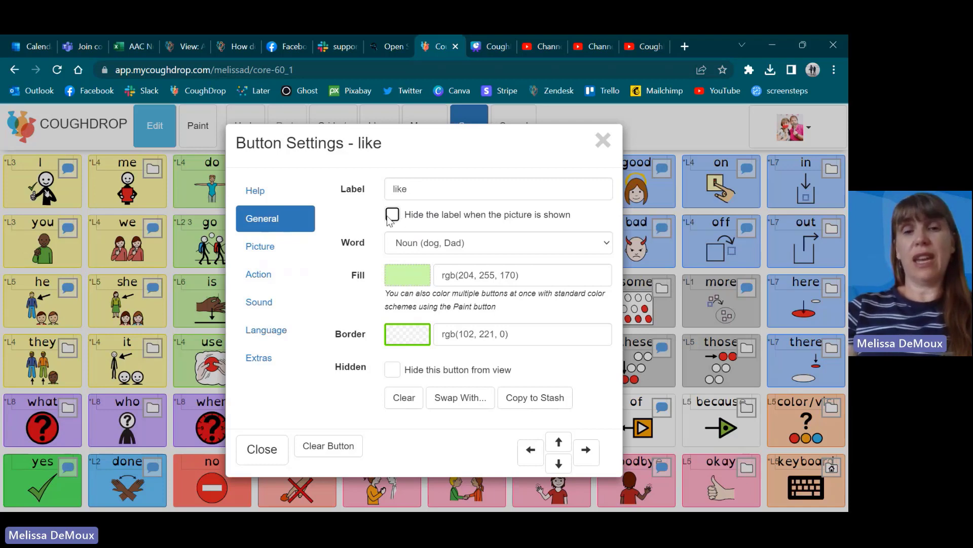
Step: Search the Pixabay Vector Images library for "like" pictures for the button
left_click(271, 249)
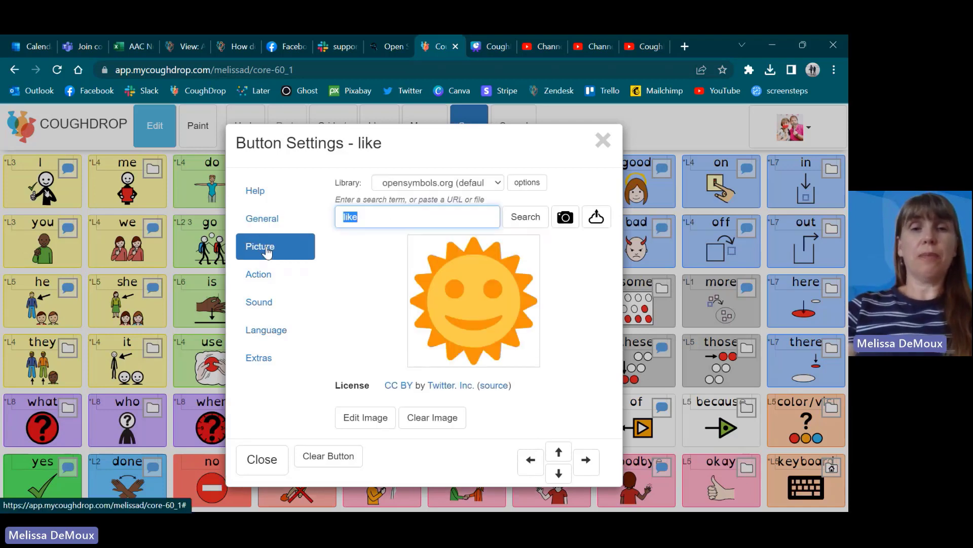
left_click(496, 183)
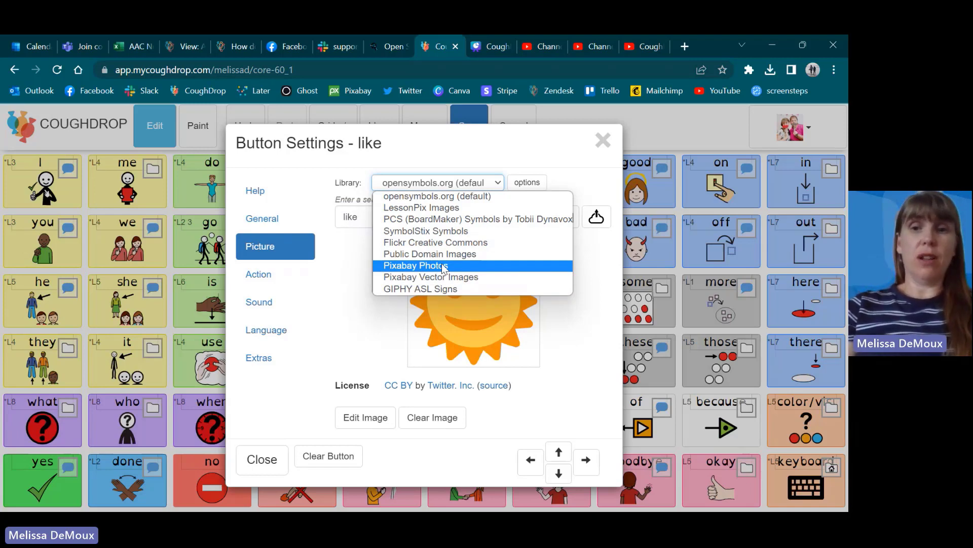
left_click(446, 197)
left_click(499, 182)
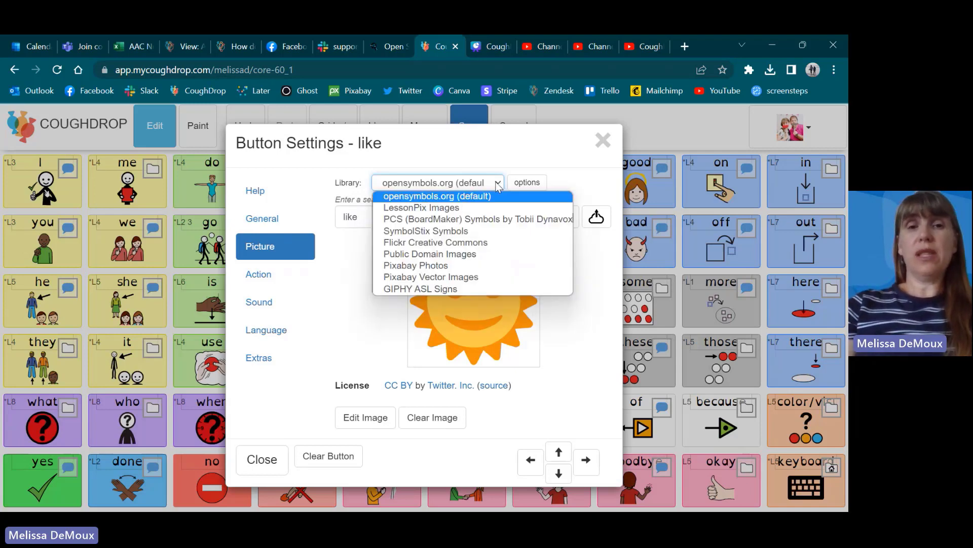
left_click(463, 278)
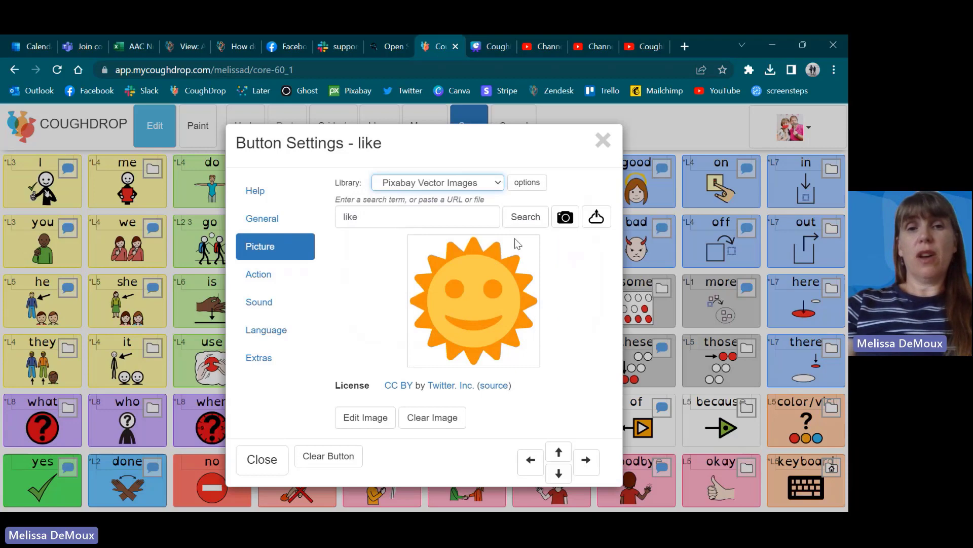
left_click(524, 219)
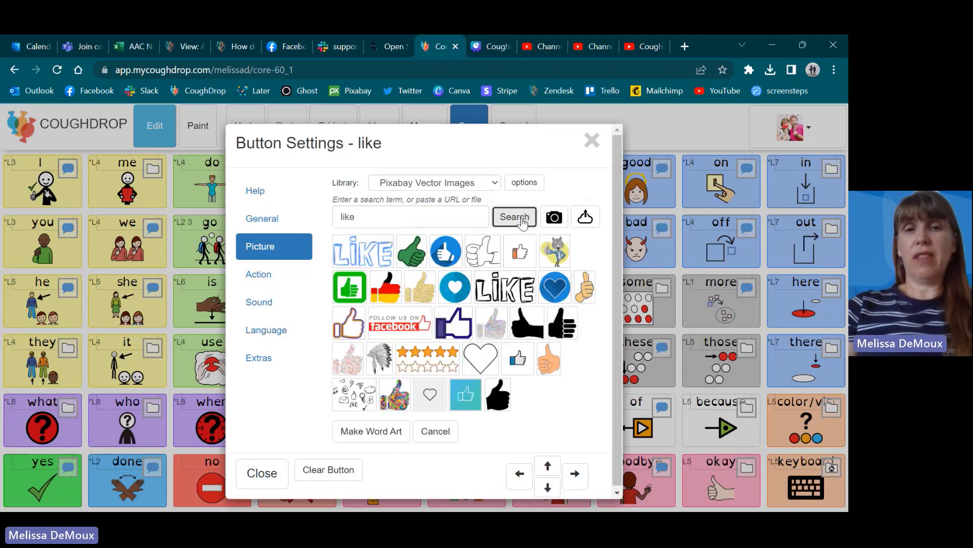
Step: Check the available picture libraries and search opensymbols.org (default) for "like" pictures for the button
left_click(496, 183)
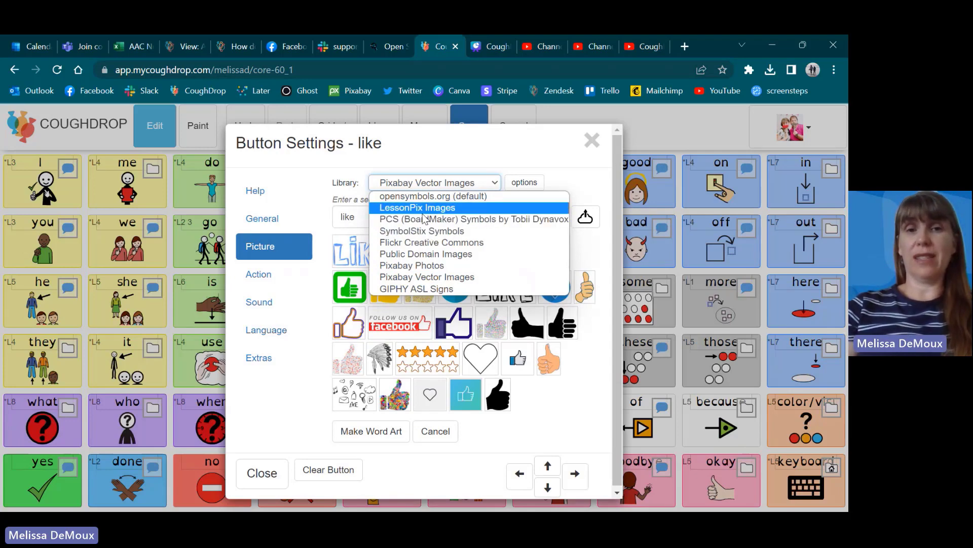
left_click(522, 151)
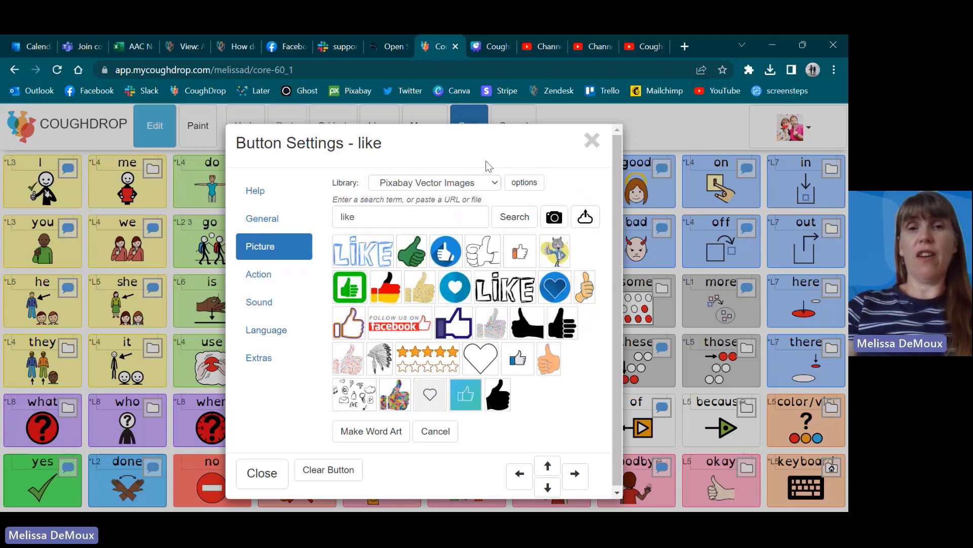
left_click(491, 184)
left_click(482, 196)
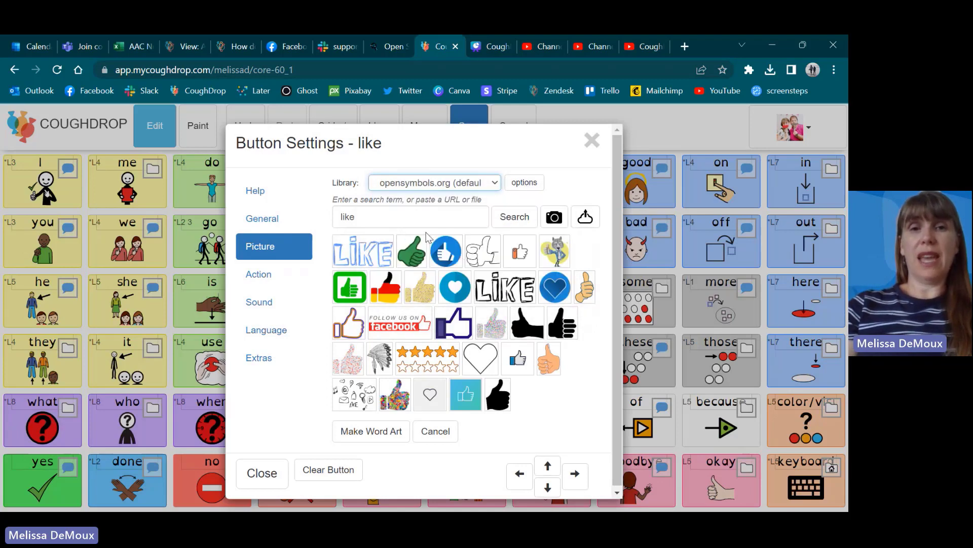
left_click(514, 220)
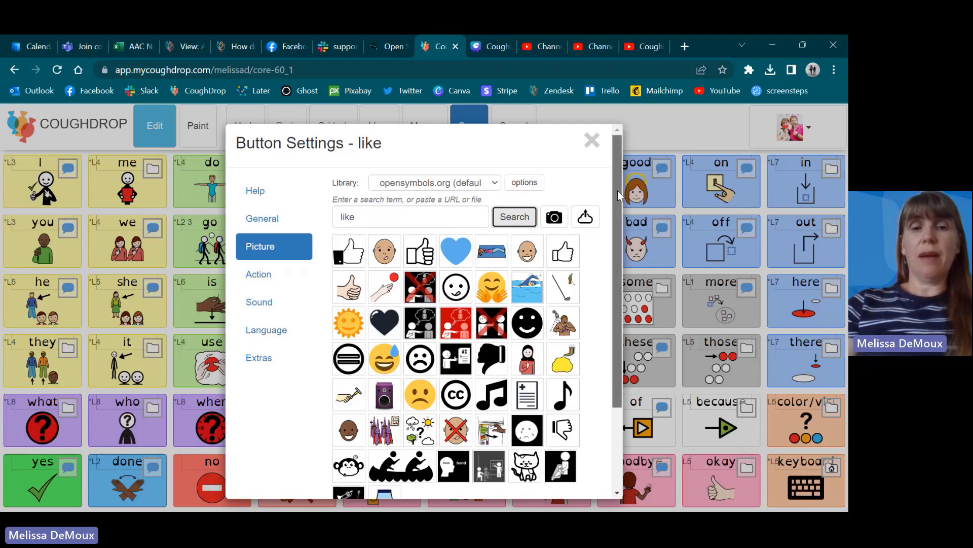
left_click_drag(617, 191, 613, 211)
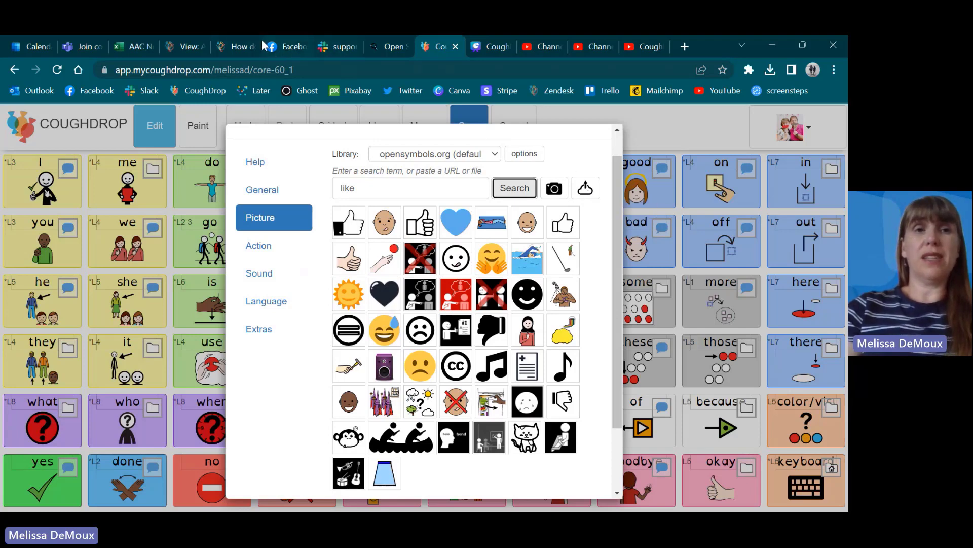
Step: Search Google Images for "dog" in a new browser tab and bring the close-up puppy picture into the "like" button's picture settings
left_click(683, 47)
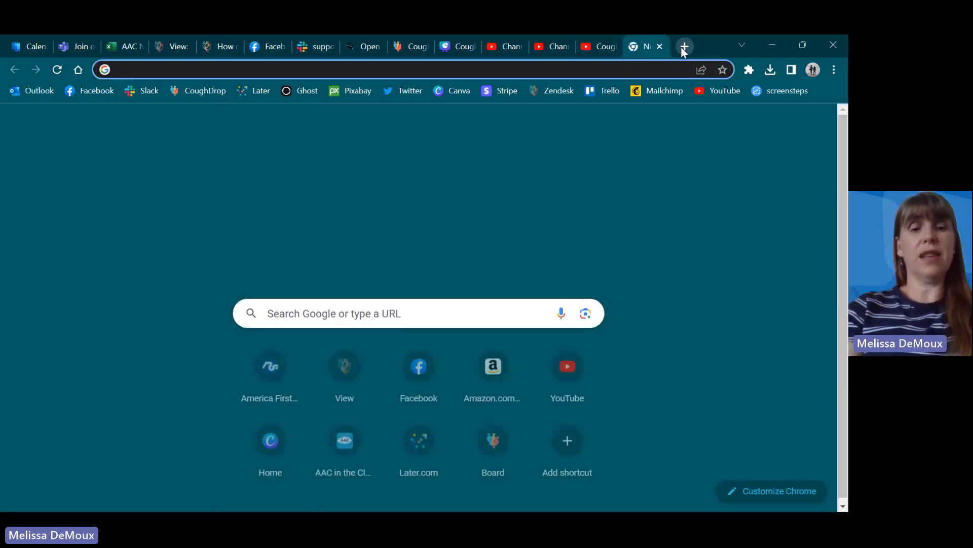
type("googl")
key("Return")
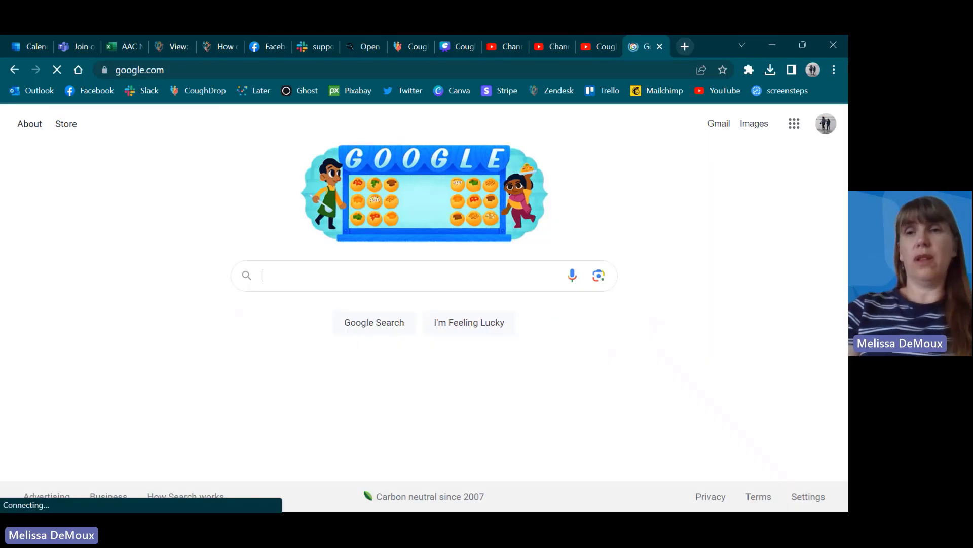
left_click(752, 125)
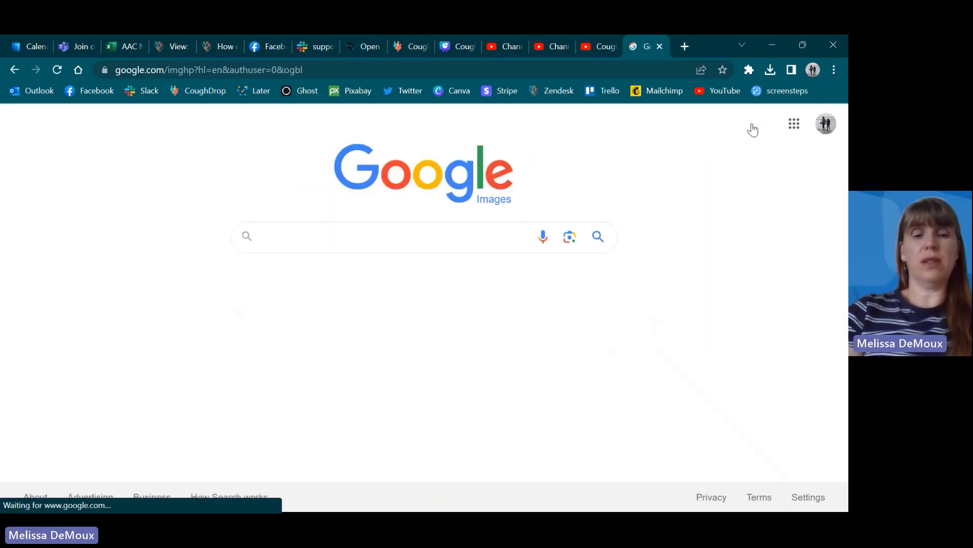
type("dog")
key("Return")
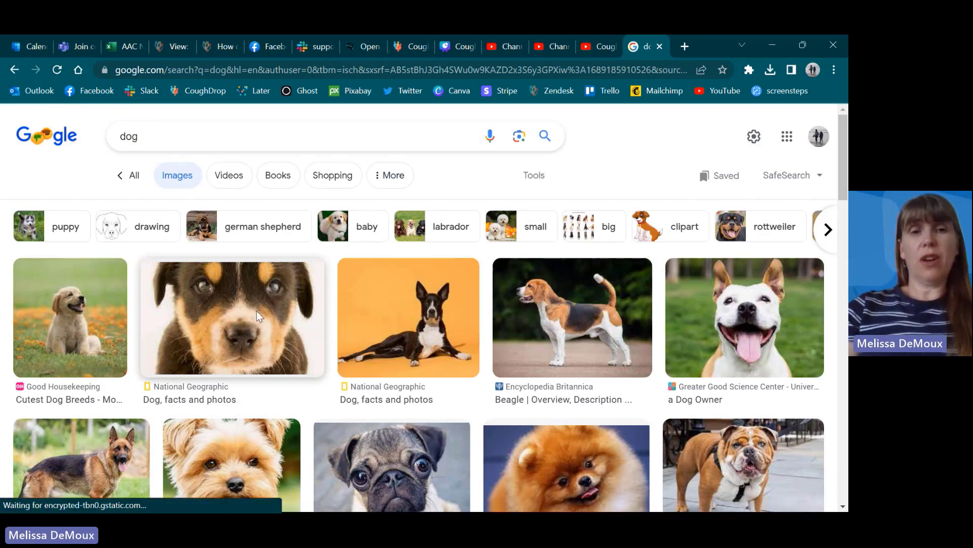
left_click_drag(257, 311, 434, 186)
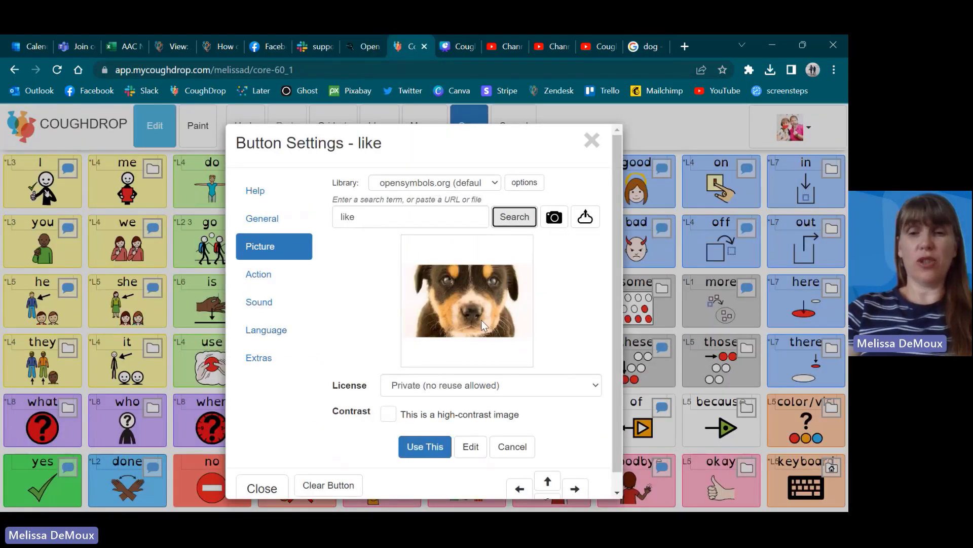
Step: Replace the button's picture with the jungle-themed Mini-FSY schedule image from the Downloads folder
left_click(588, 214)
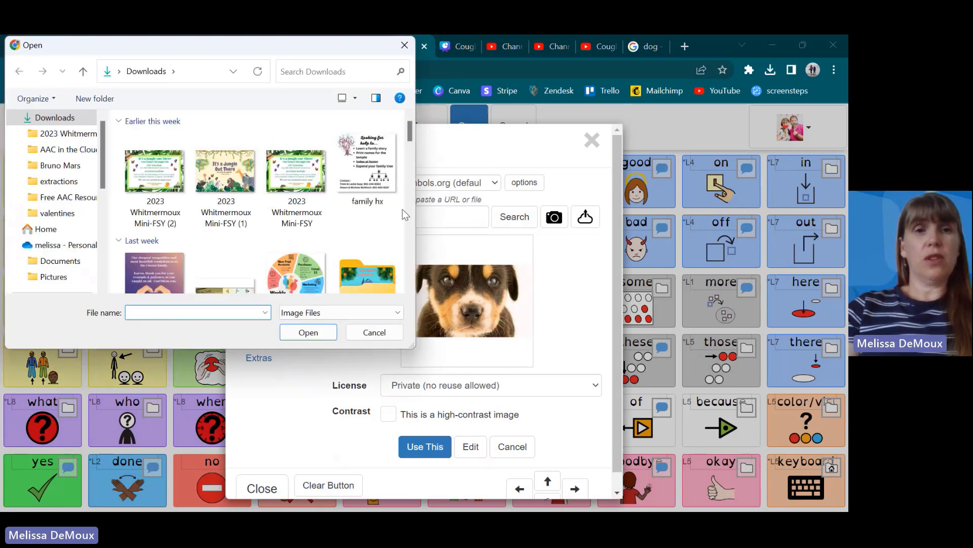
left_click_drag(308, 184, 471, 313)
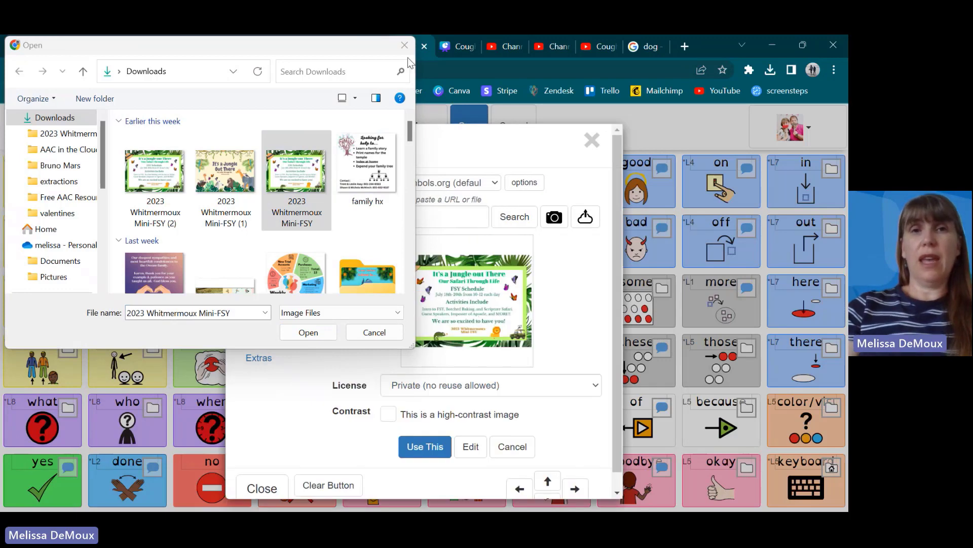
left_click(407, 43)
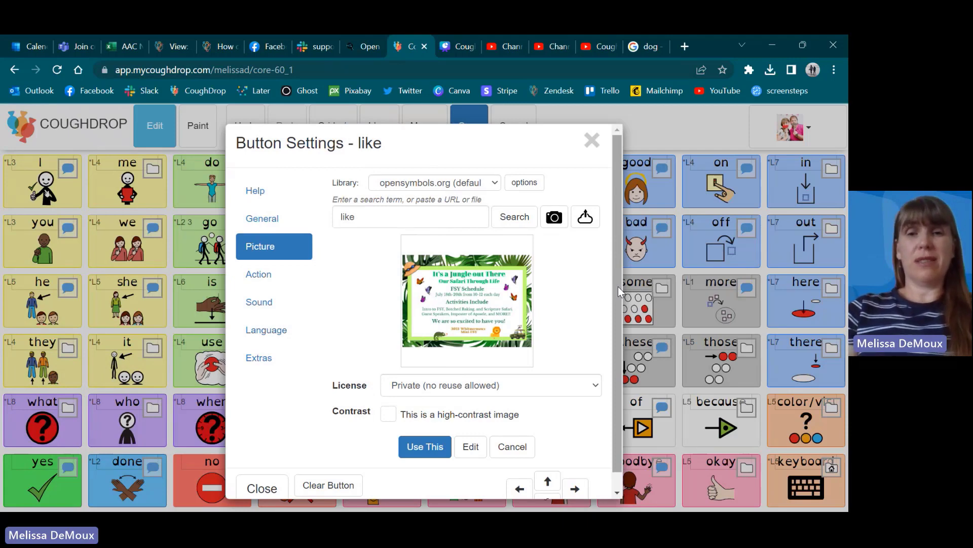
Step: Review the action types that can be assigned to the "like" button
left_click_drag(618, 287, 618, 310)
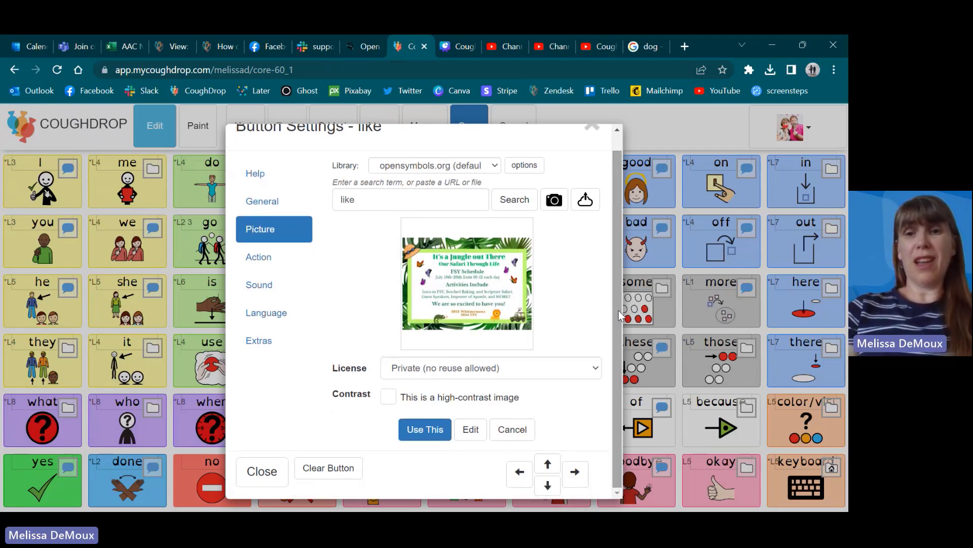
left_click(268, 260)
left_click(530, 186)
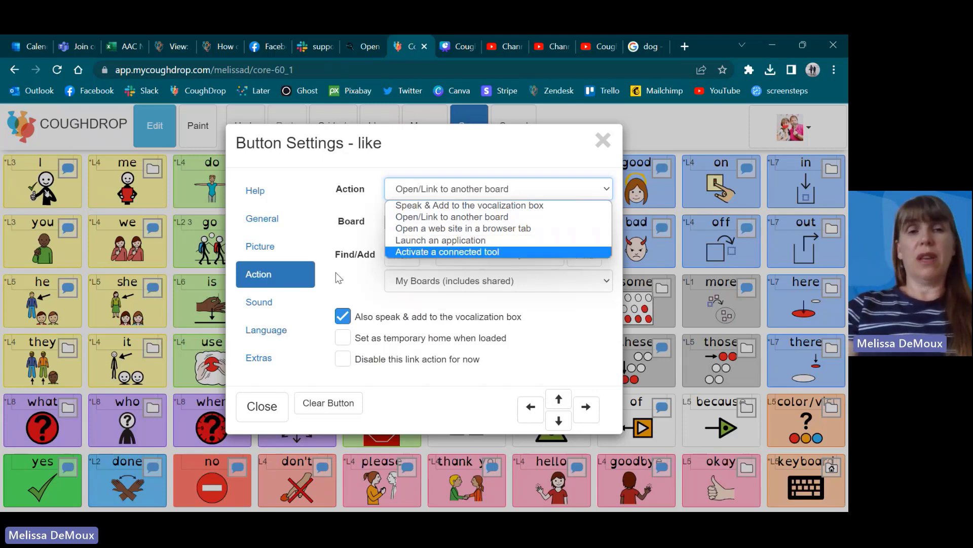
Step: Try a custom spoken phrase of "My name is" plus a first name for the button, listen to it and clear it
left_click(268, 303)
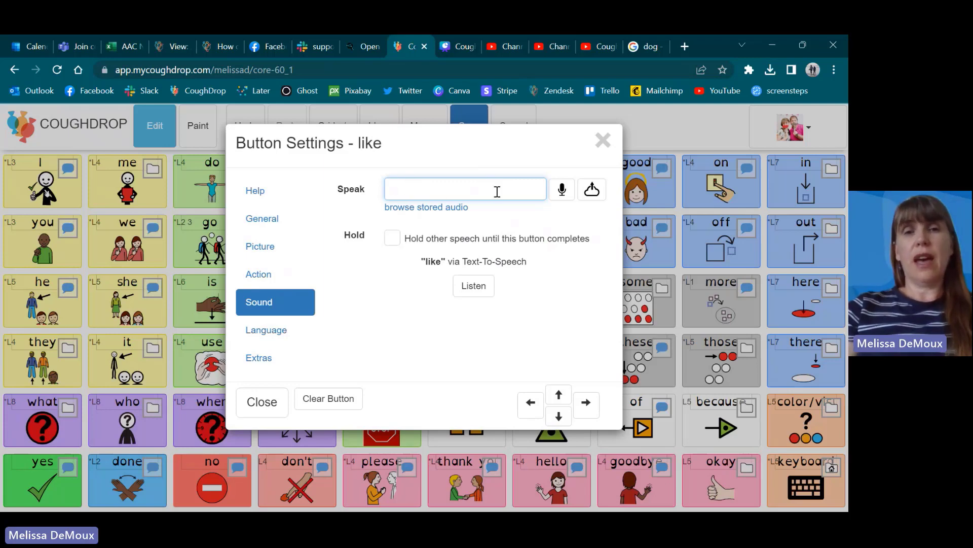
type("My name is Melissa")
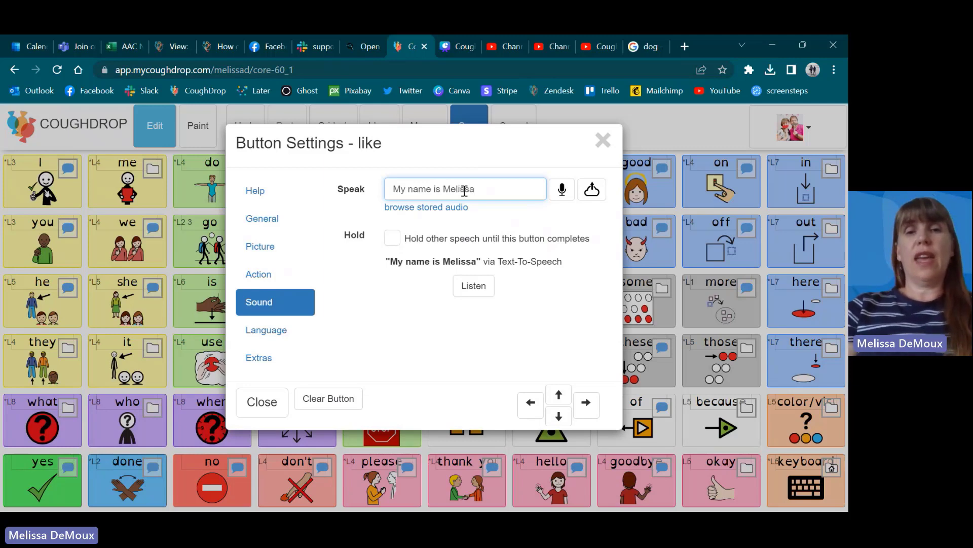
left_click(481, 287)
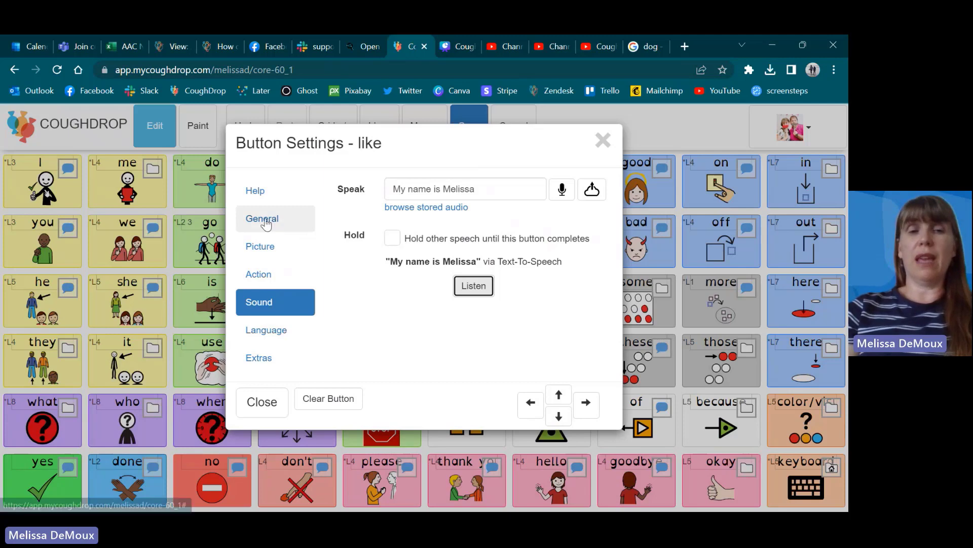
left_click_drag(485, 193, 386, 192)
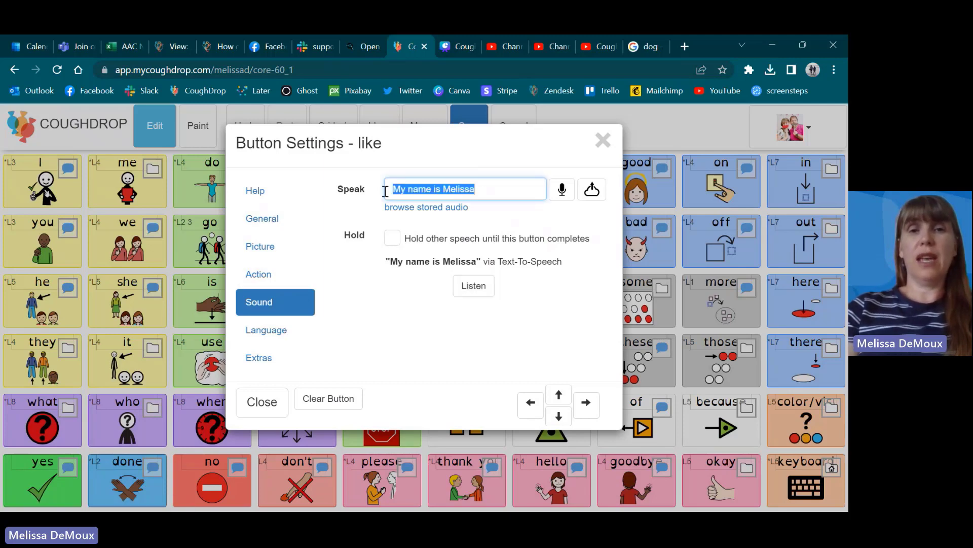
key("BackSpace")
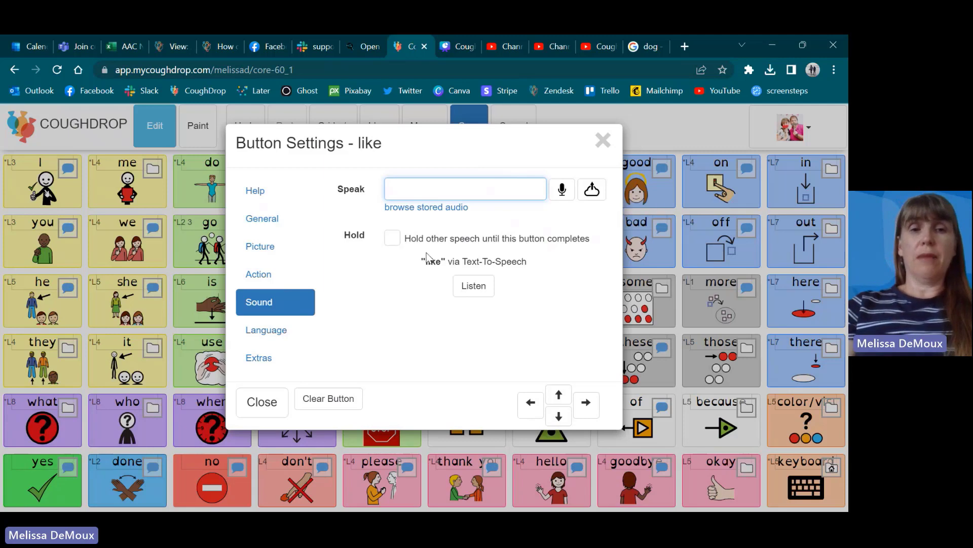
Step: Review the "like" button's language, inflection, level and general settings, and close the button settings
left_click(281, 337)
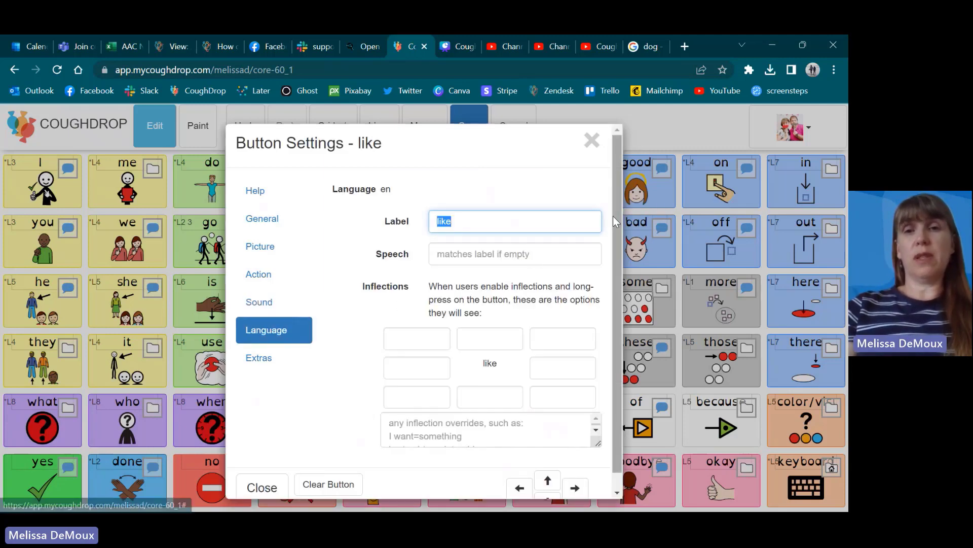
scroll(615, 202, "down", 1)
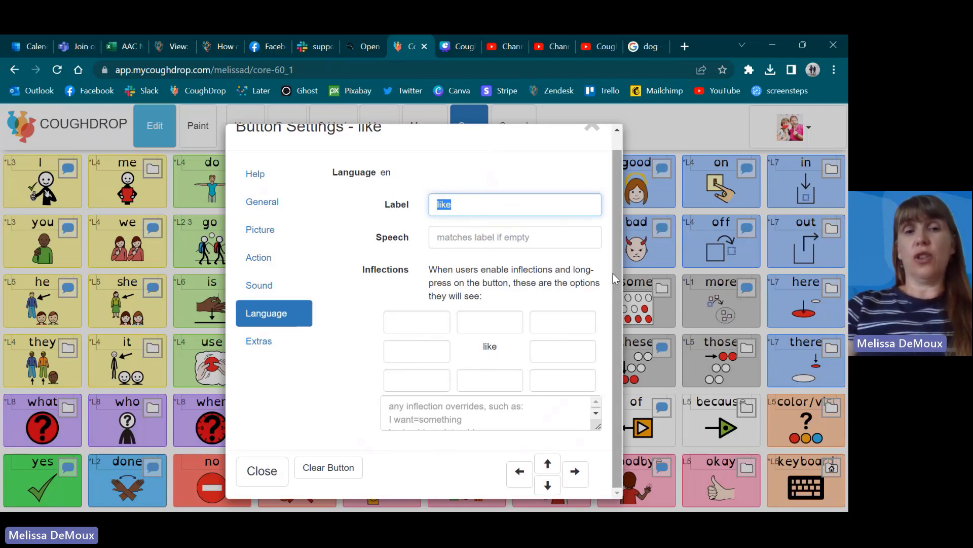
left_click(274, 341)
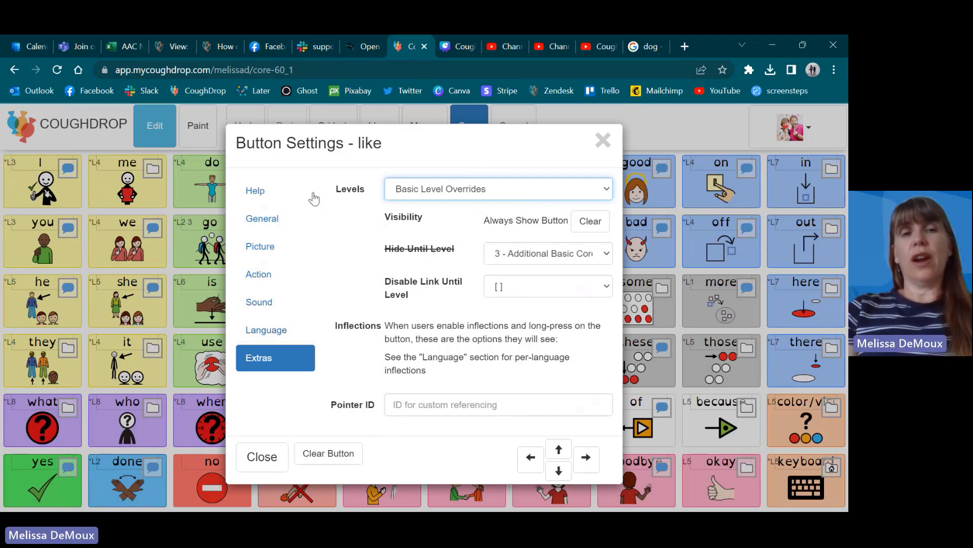
left_click(273, 220)
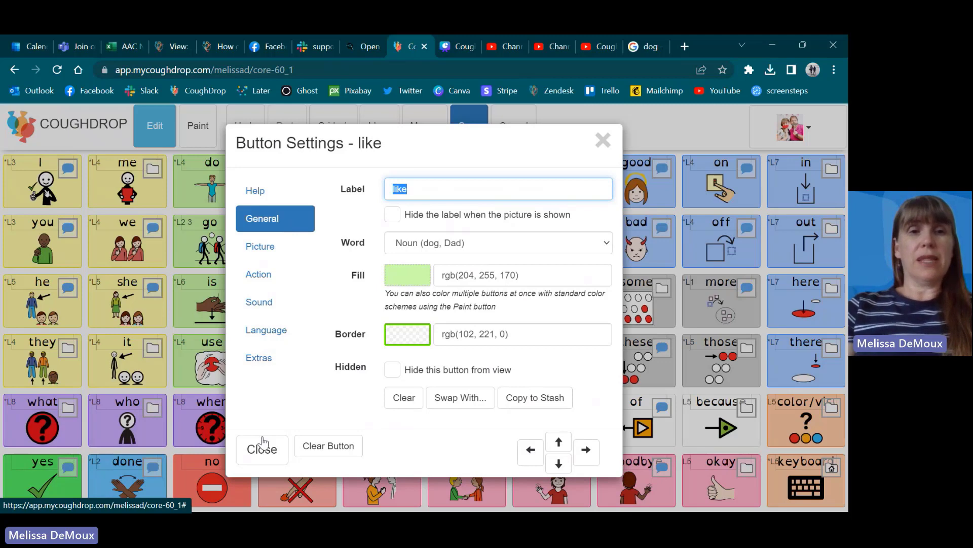
left_click(263, 453)
Step: Swap the positions of the "want" and "eat" buttons on the board
left_click(484, 189)
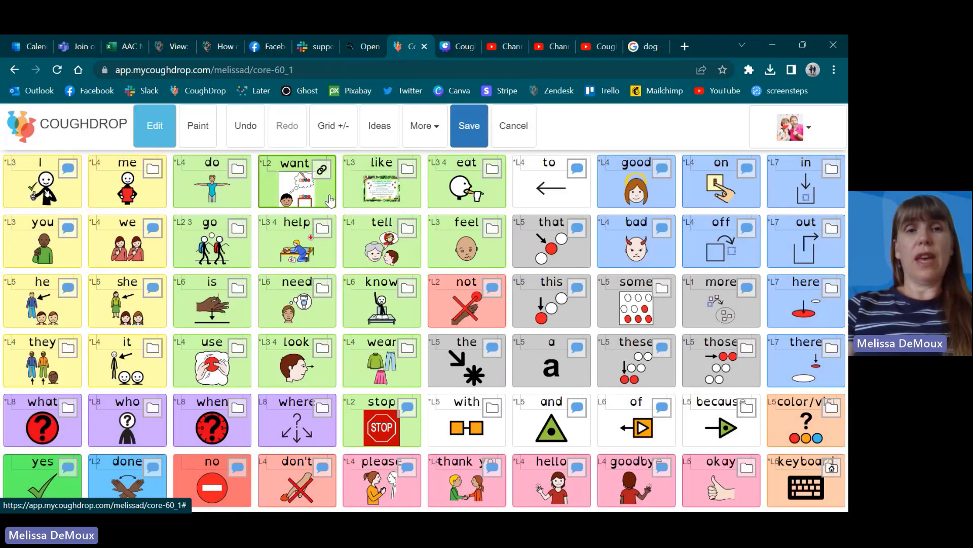
left_click_drag(330, 201, 500, 210)
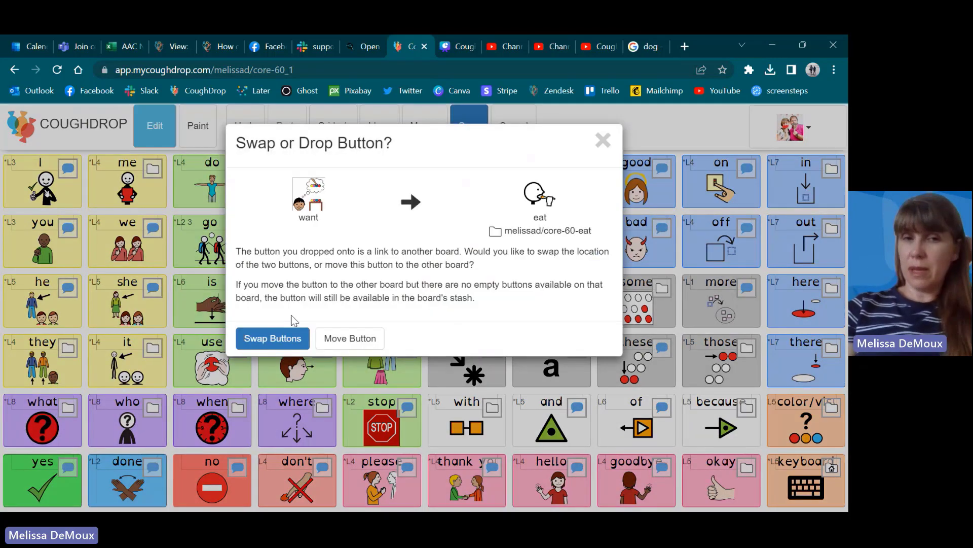
left_click(277, 340)
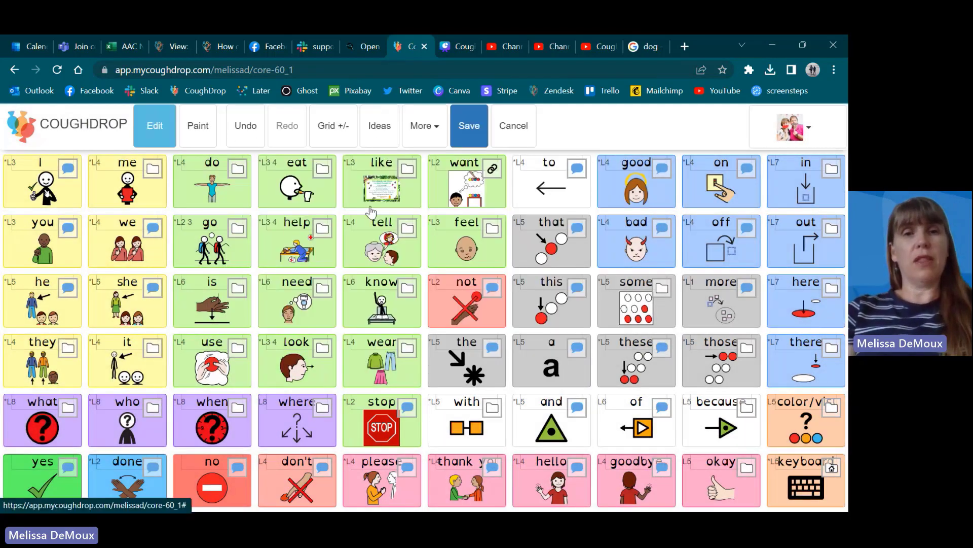
Step: Paint the board's whole first row of buttons with the Purple (questions) color
left_click(187, 135)
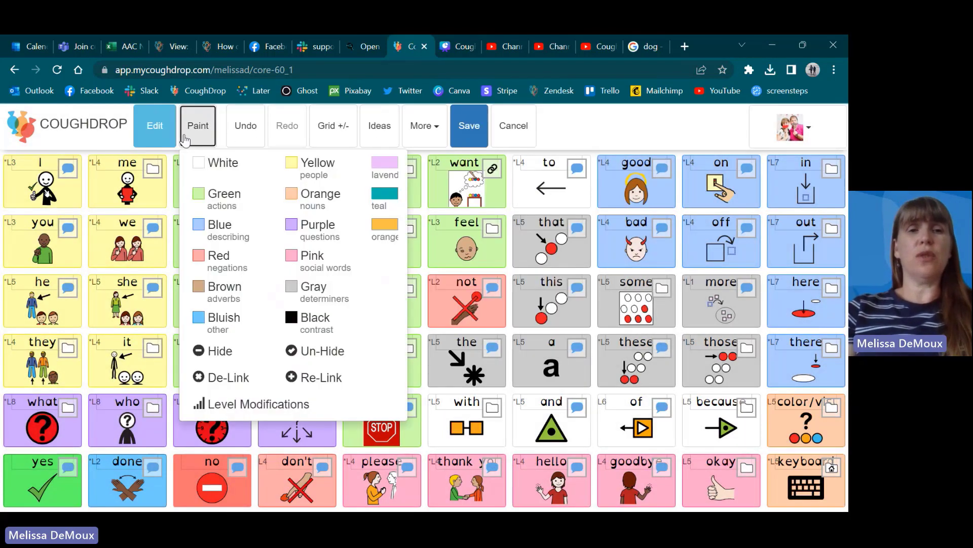
left_click(291, 228)
mouse_move(47, 196)
left_mouse_down()
mouse_move(156, 181)
mouse_move(559, 179)
left_mouse_up()
Step: Paint the board's whole second row of buttons teal, and discard all unsaved board edits
left_click(203, 127)
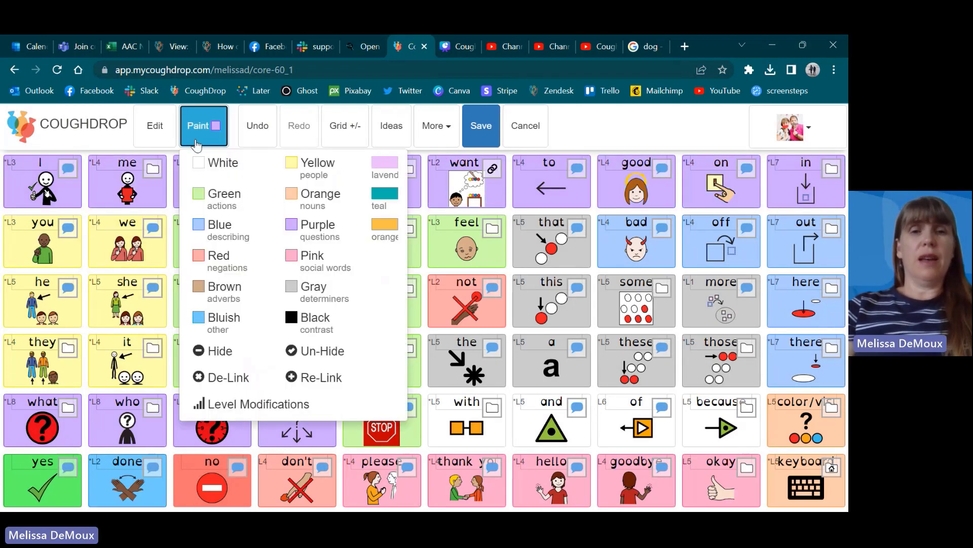
left_click(385, 193)
left_click_drag(58, 235, 806, 237)
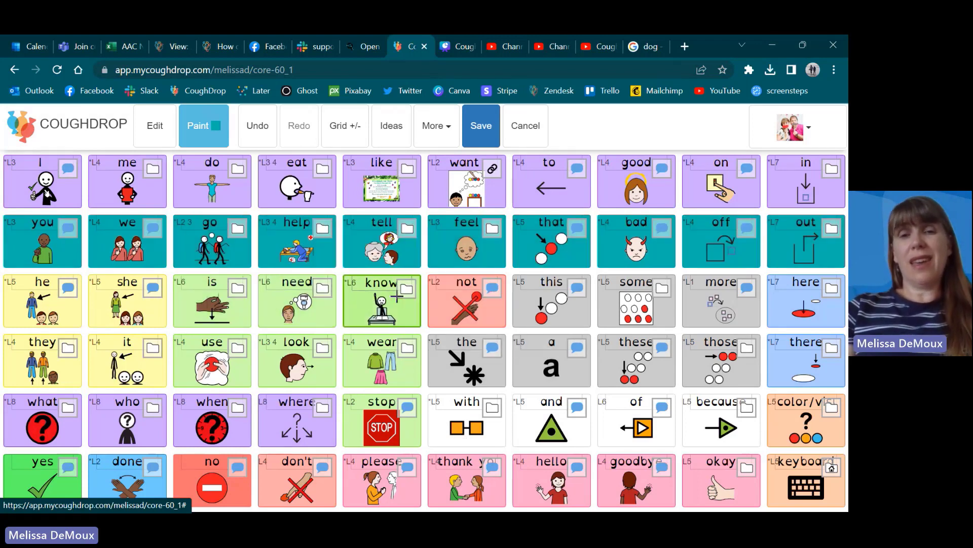
left_click(525, 125)
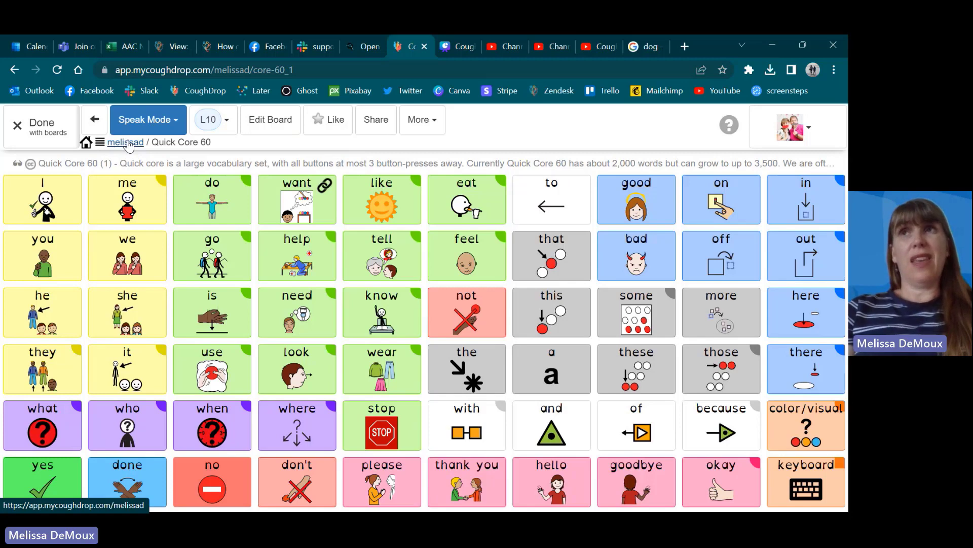
Step: Reopen the "like" button's action settings in board edit mode to review its board link, and leave editing without saving
left_click(271, 119)
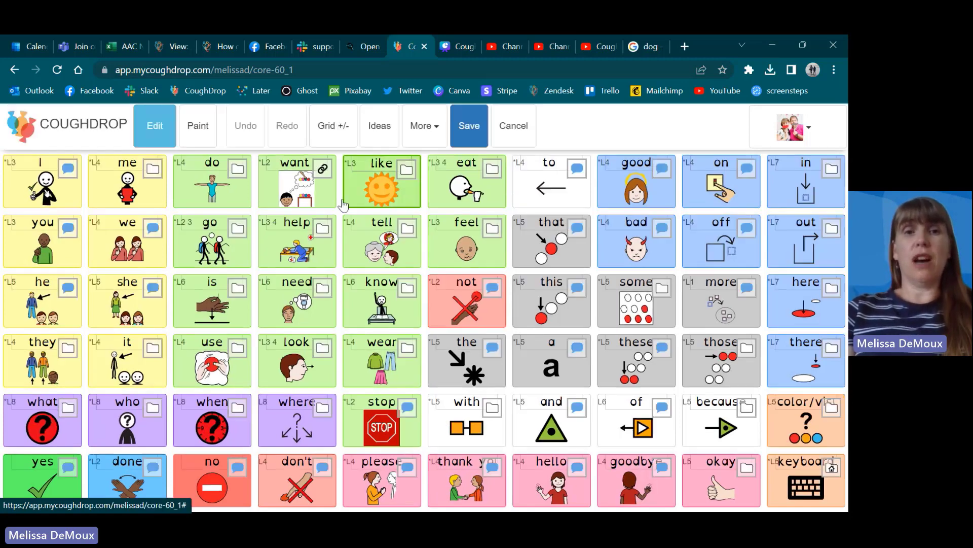
left_click(394, 176)
left_click(275, 274)
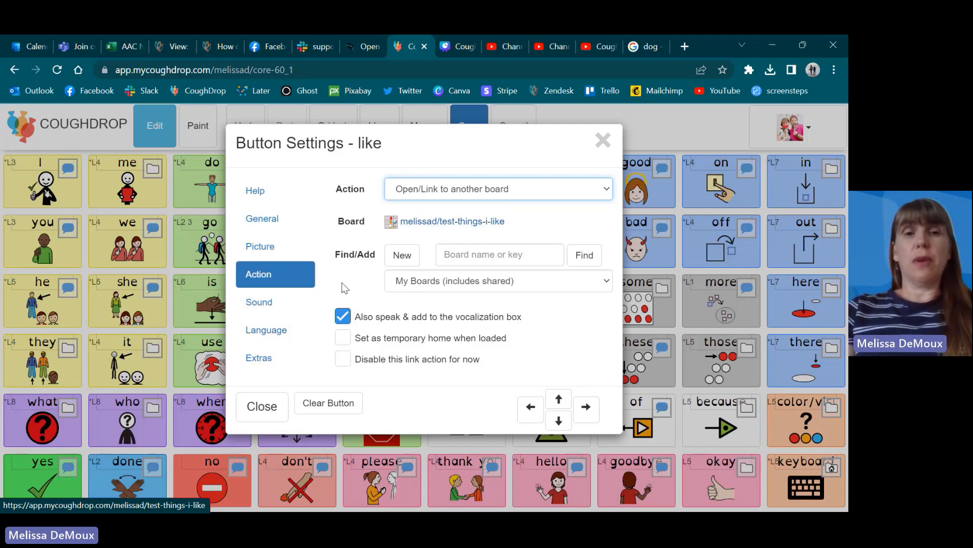
left_click(266, 413)
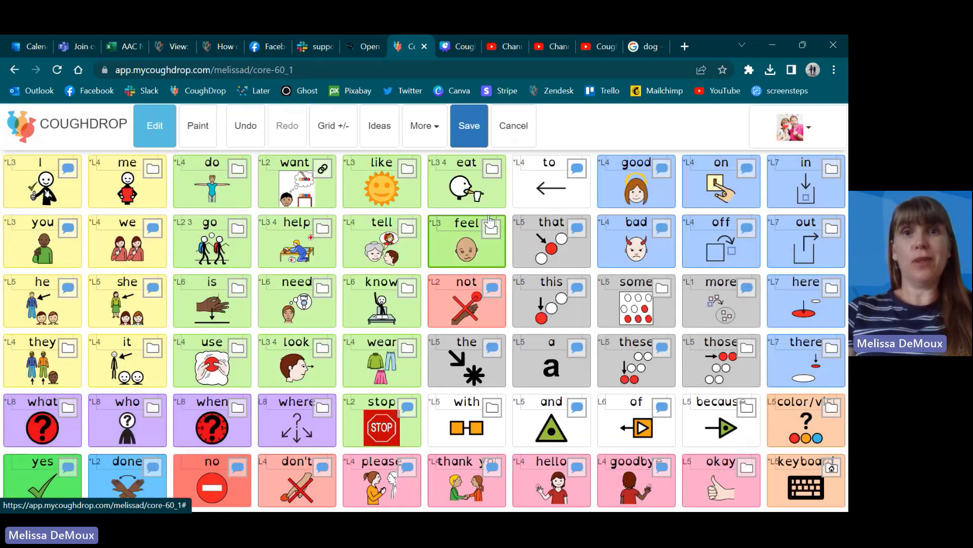
left_click(514, 130)
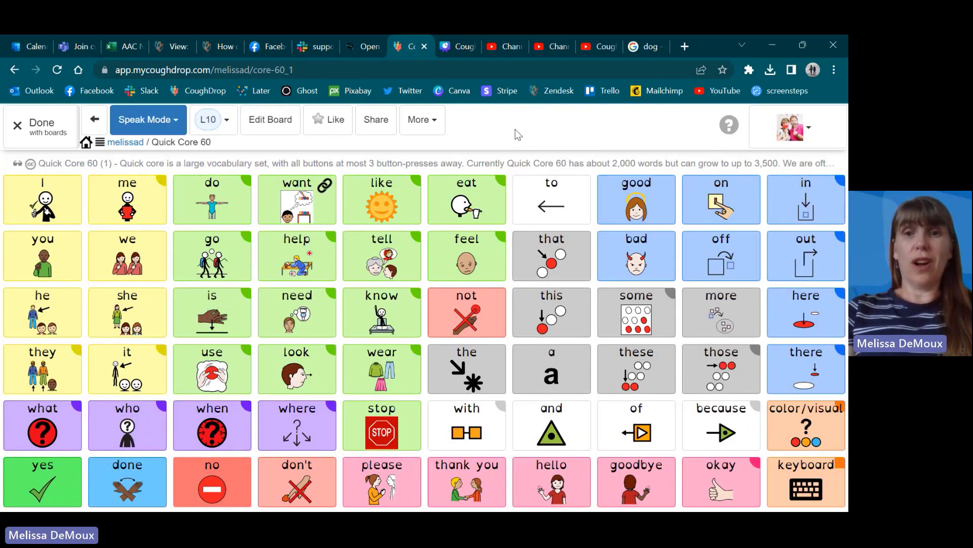